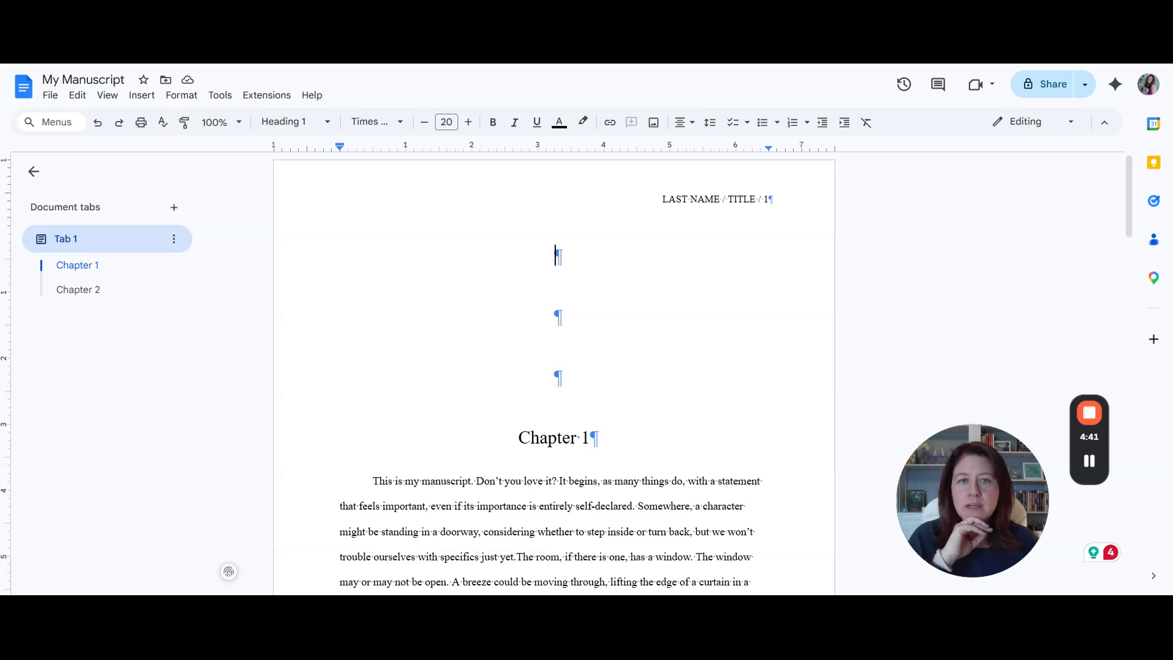
- Insert a page break above the blank lines before Chapter 1 to create a separate first page
click(141, 94)
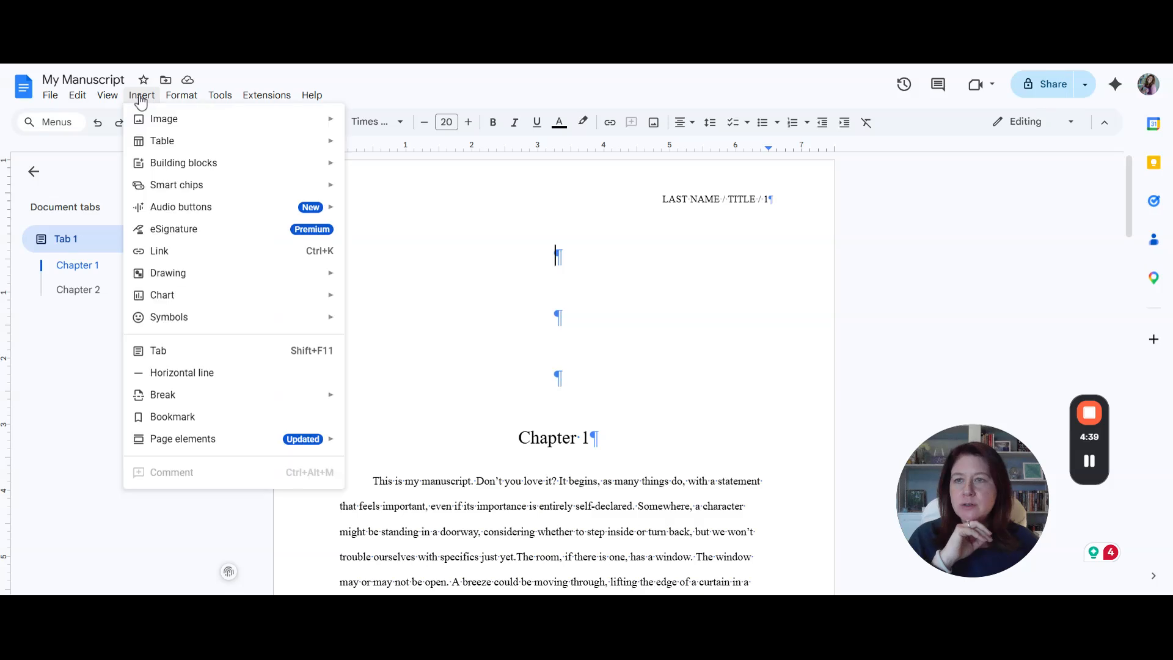
click(181, 95)
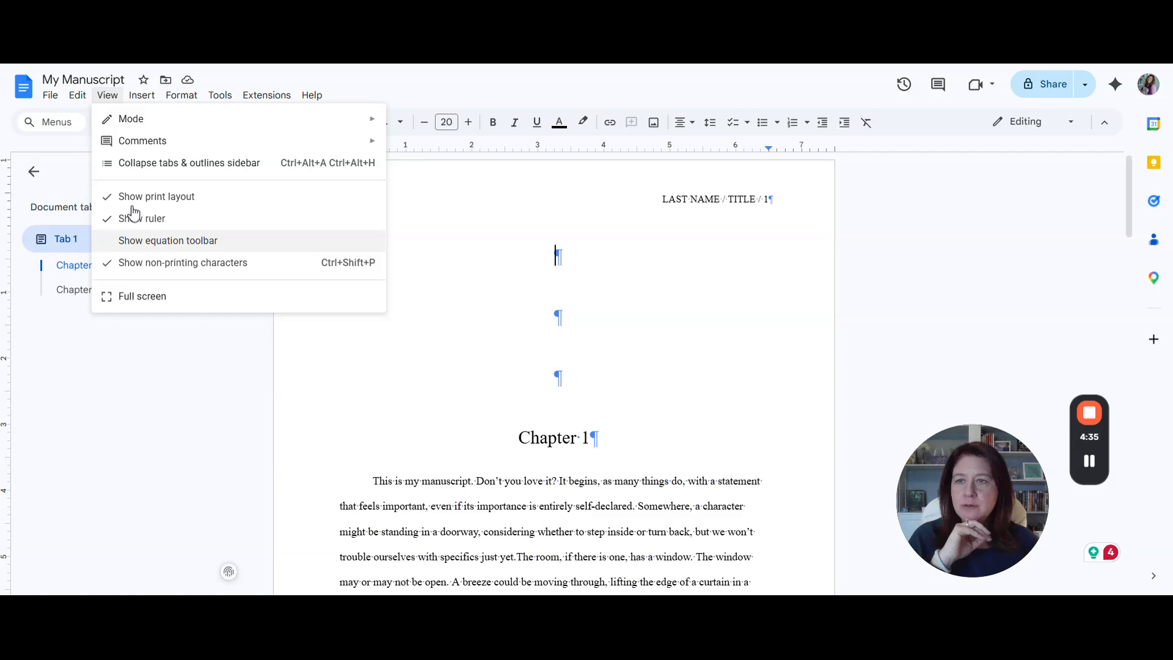
mouse_move(201, 396)
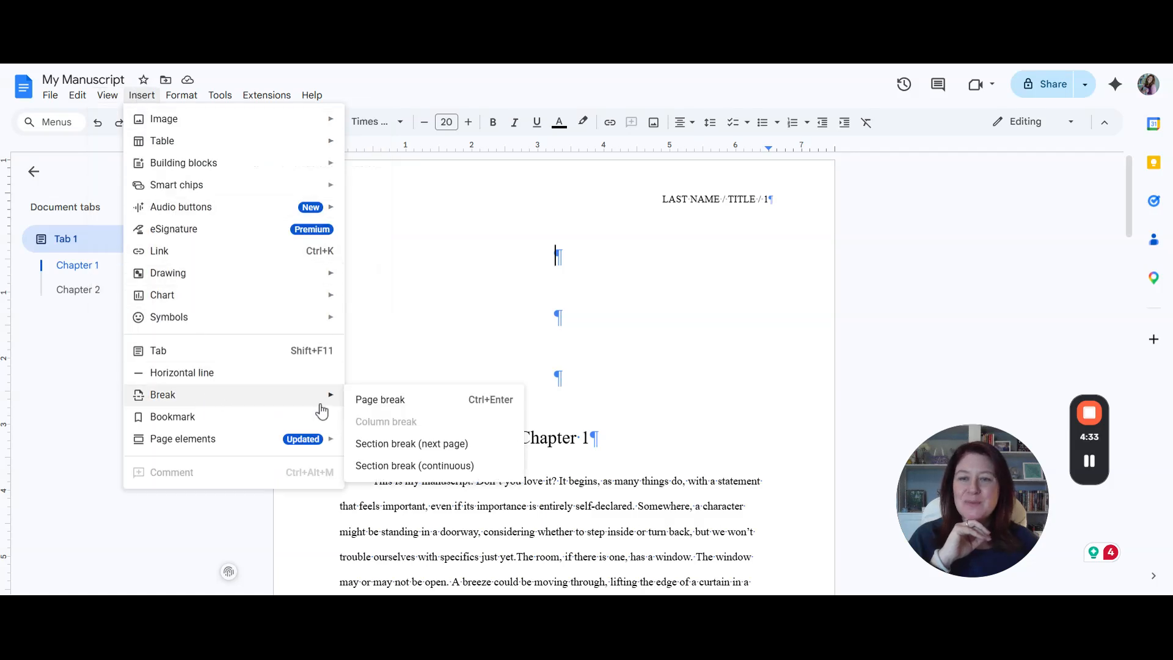
click(379, 399)
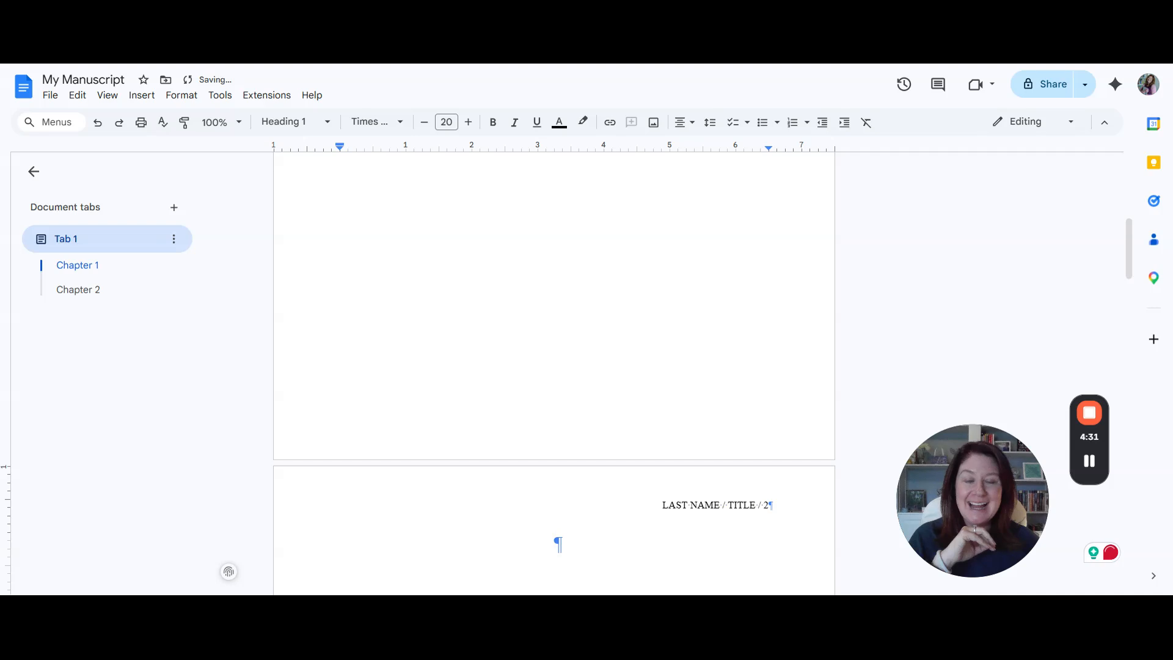
scroll(381, 405, up, 6)
scroll(554, 373, down, 8)
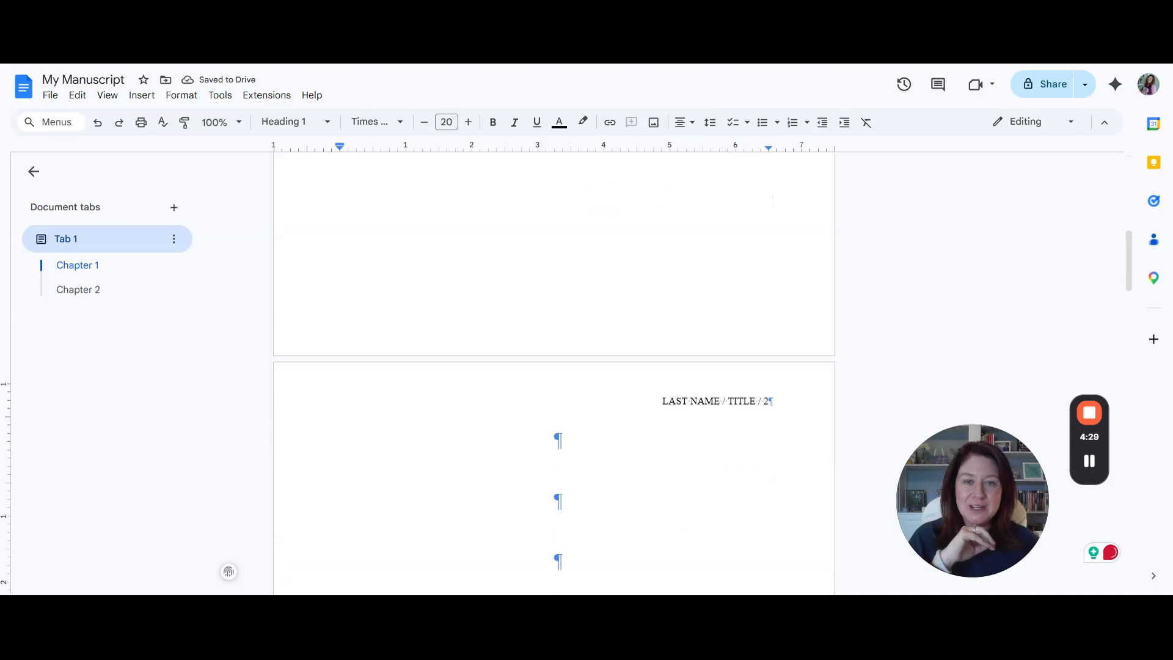
scroll(554, 372, up, 8)
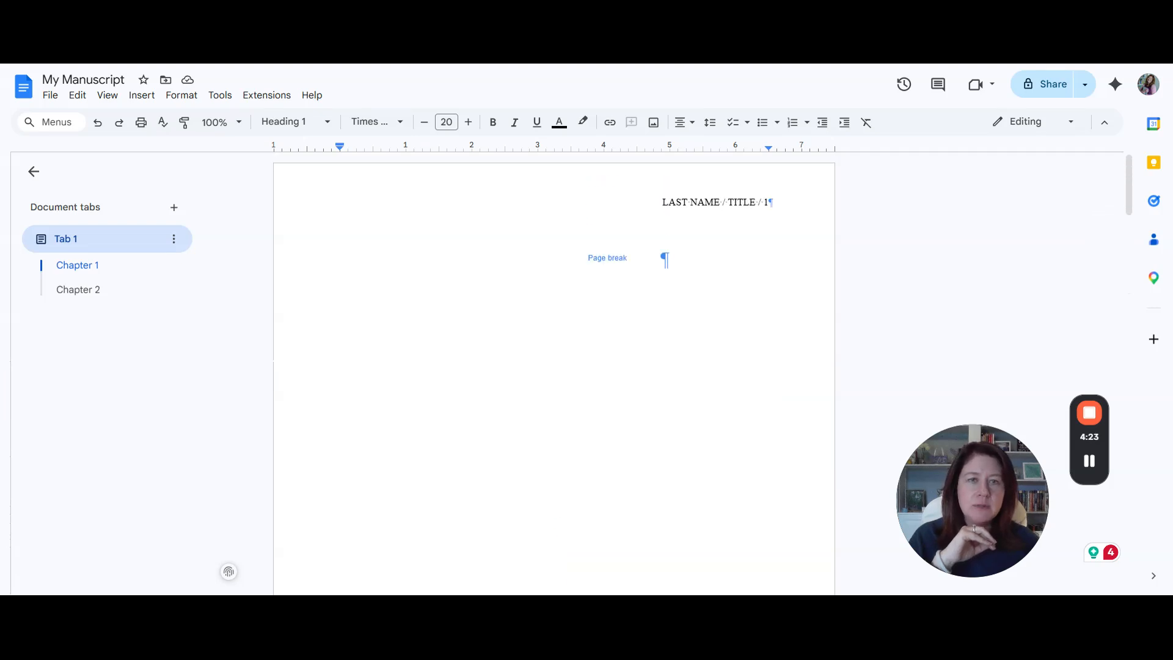
- Configure the header page numbers to start at 0 and not show on the first page
scroll(554, 373, down, 8)
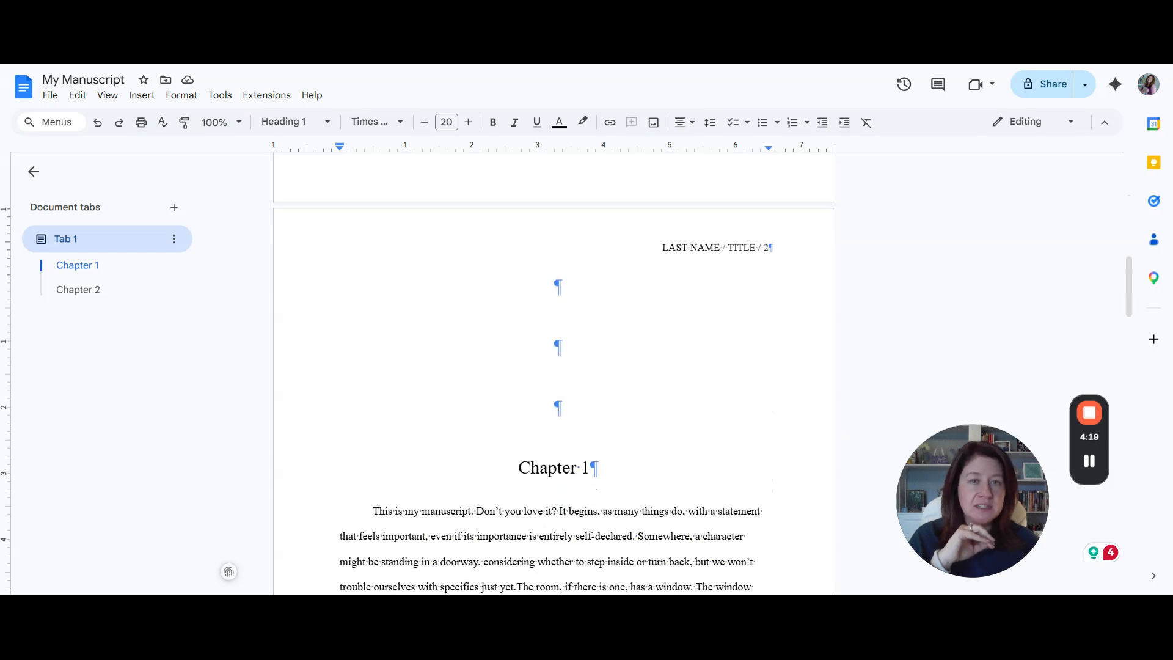
double_click(770, 248)
click(804, 287)
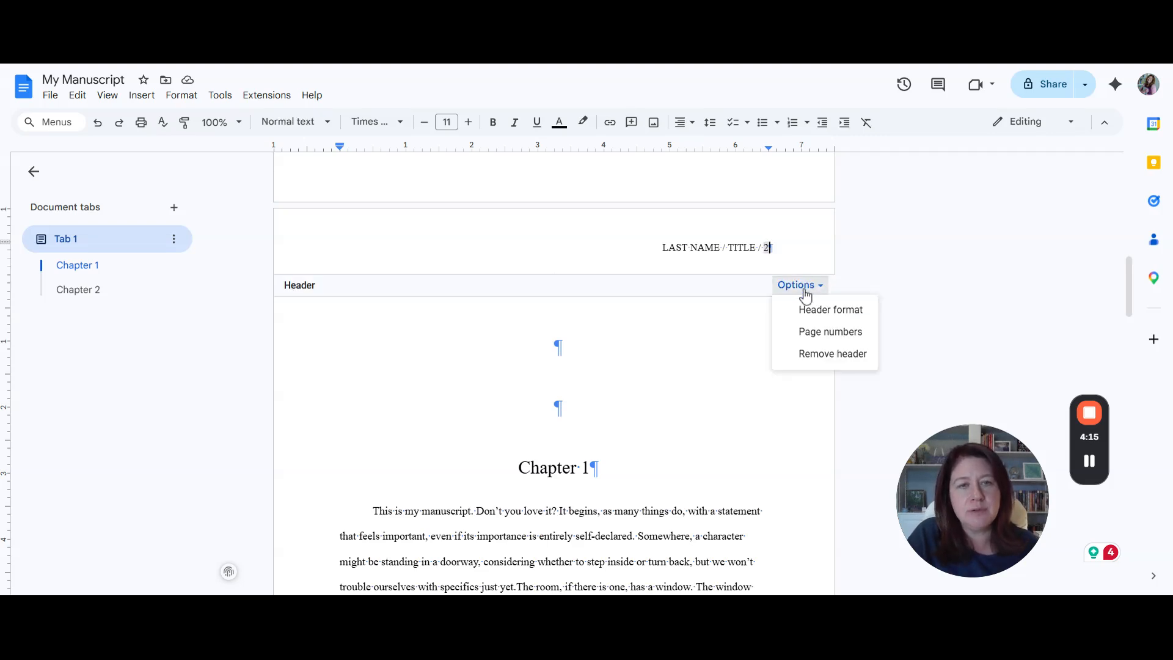
click(815, 332)
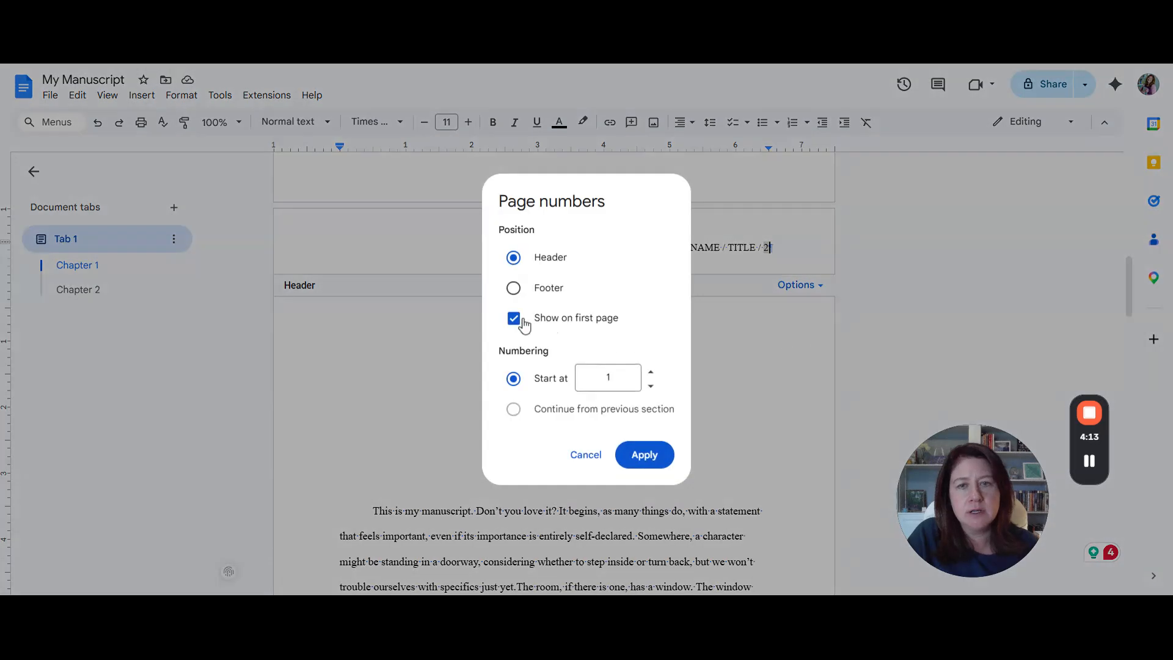
click(530, 328)
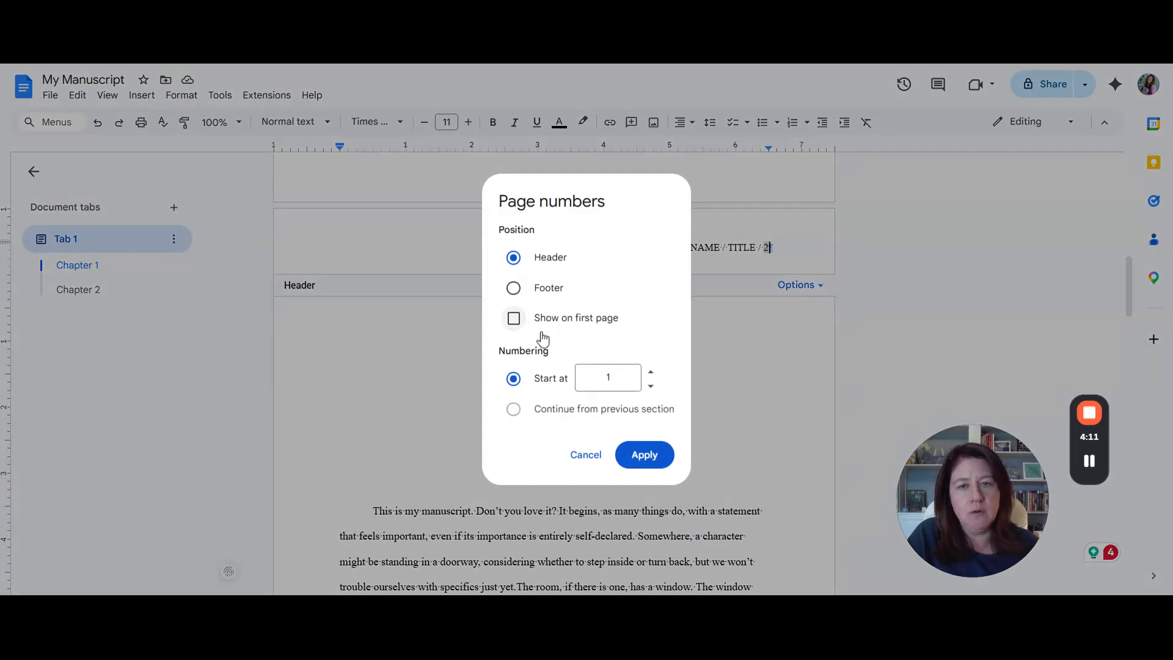
click(650, 386)
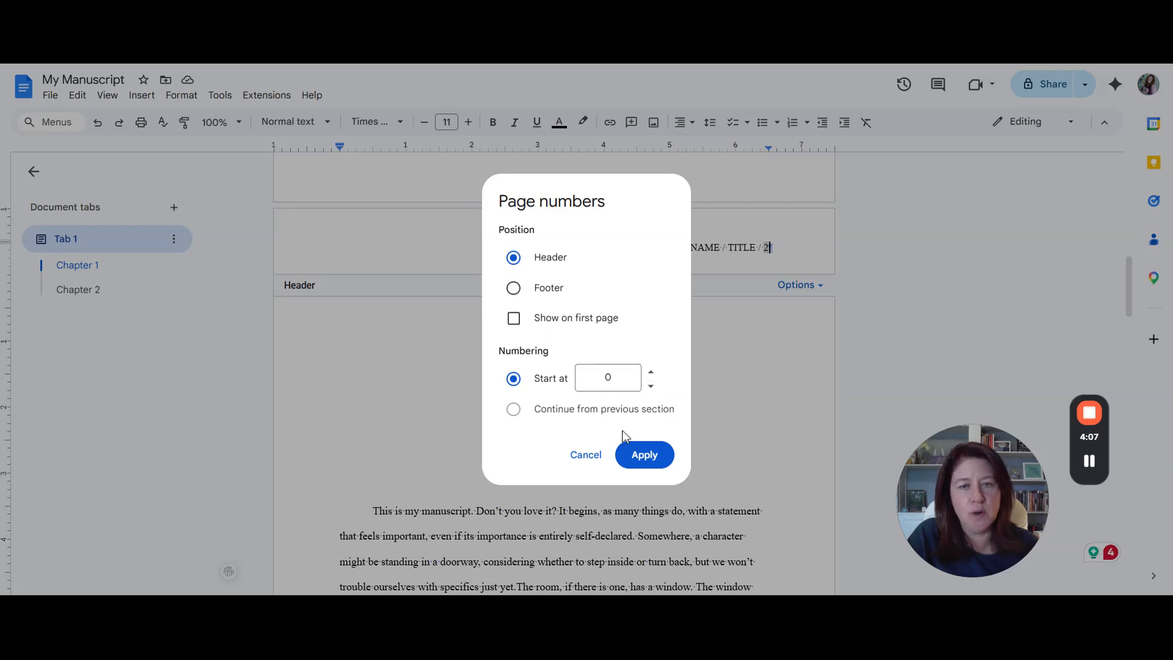
click(645, 455)
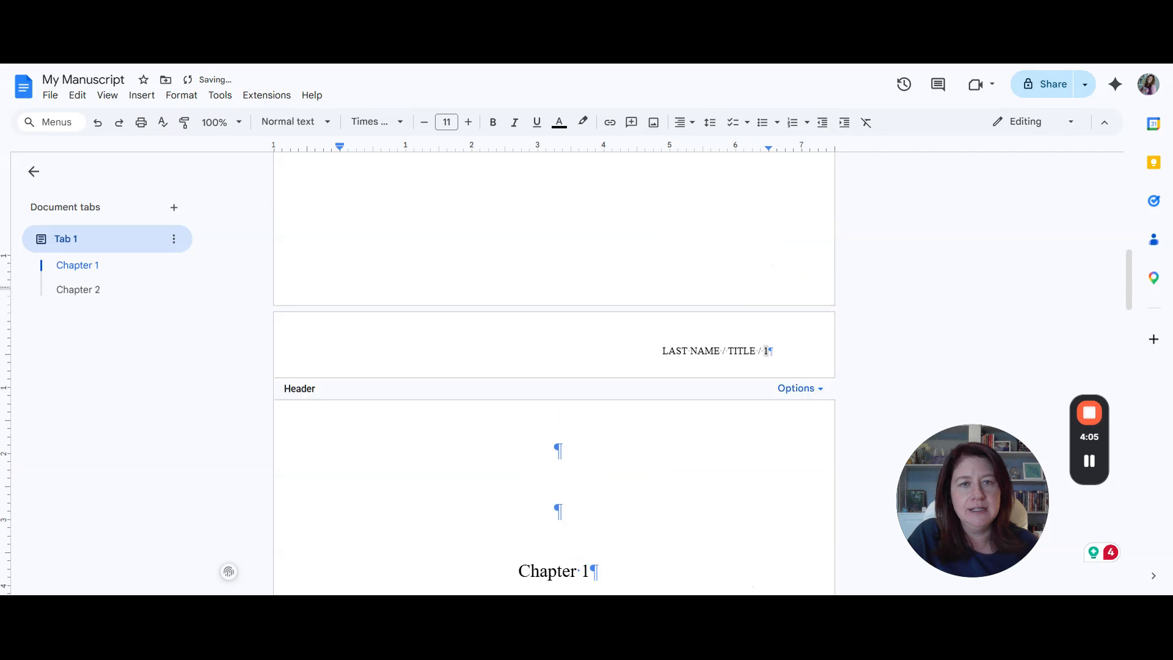
- Set the text before the first page's page break to font size 12 and left-align it
scroll(782, 254, up, 11)
click(554, 258)
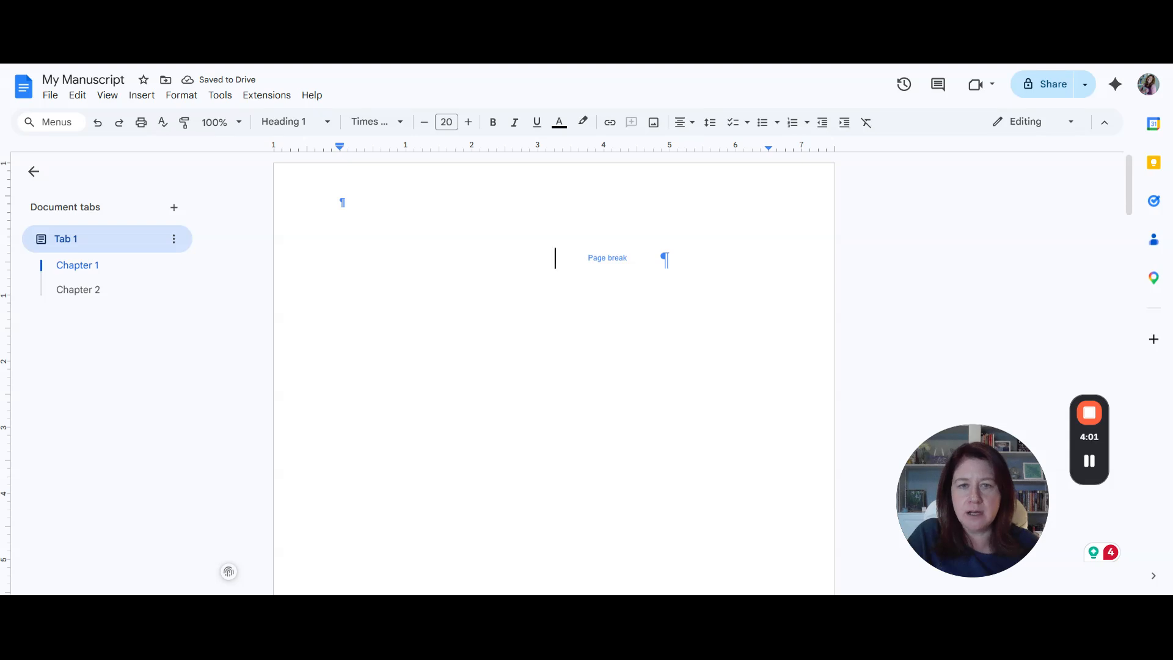
click(423, 123)
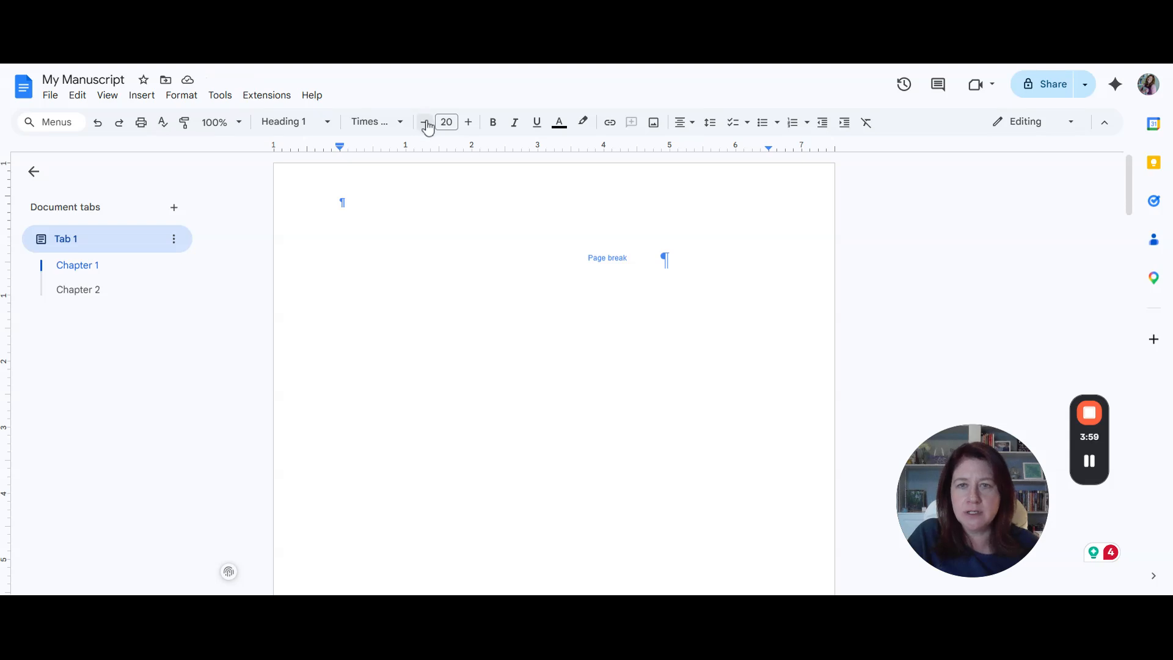
click(446, 122)
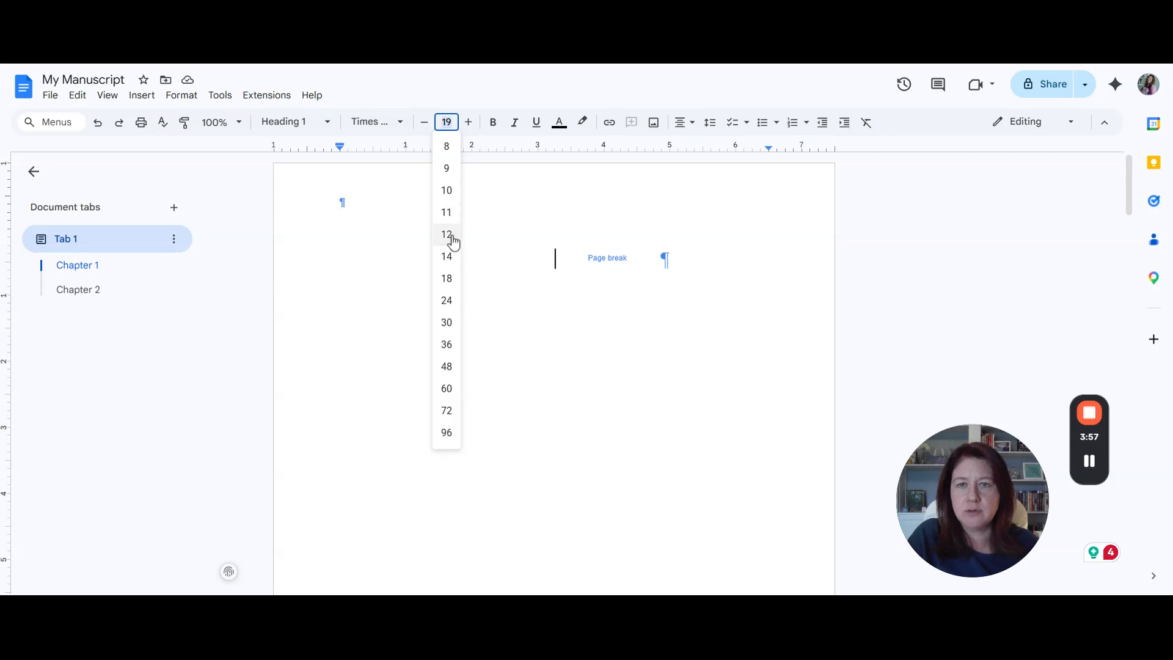
click(450, 235)
click(676, 129)
click(680, 147)
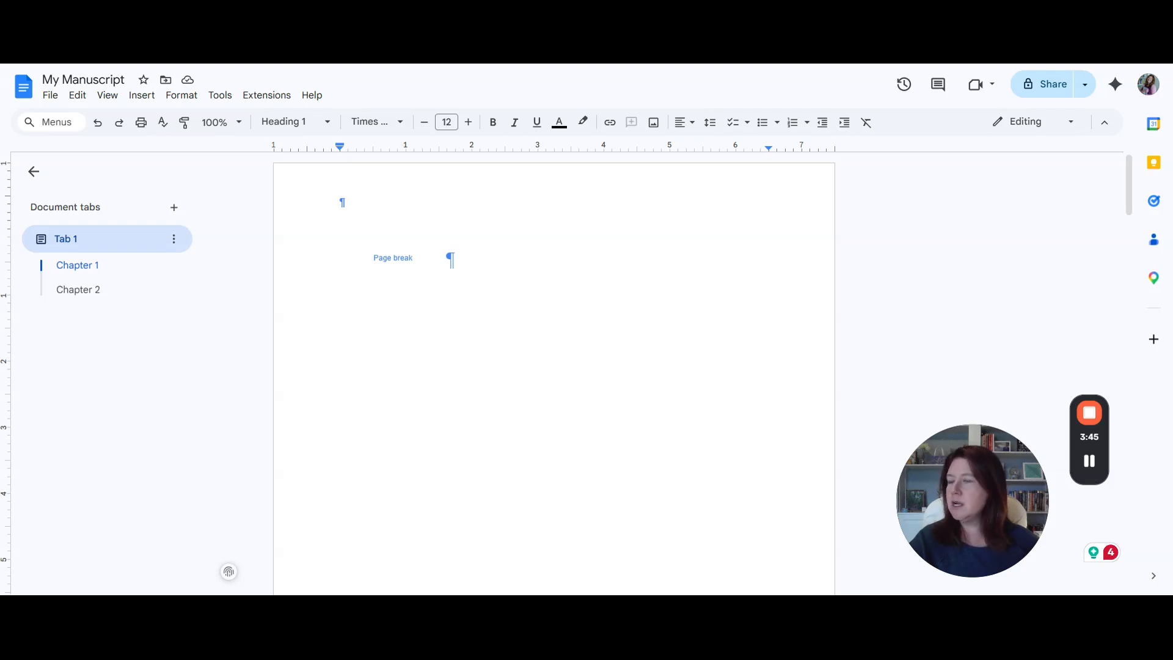
- Enter "Your name" as the first line of the title page, before the page break
click(447, 122)
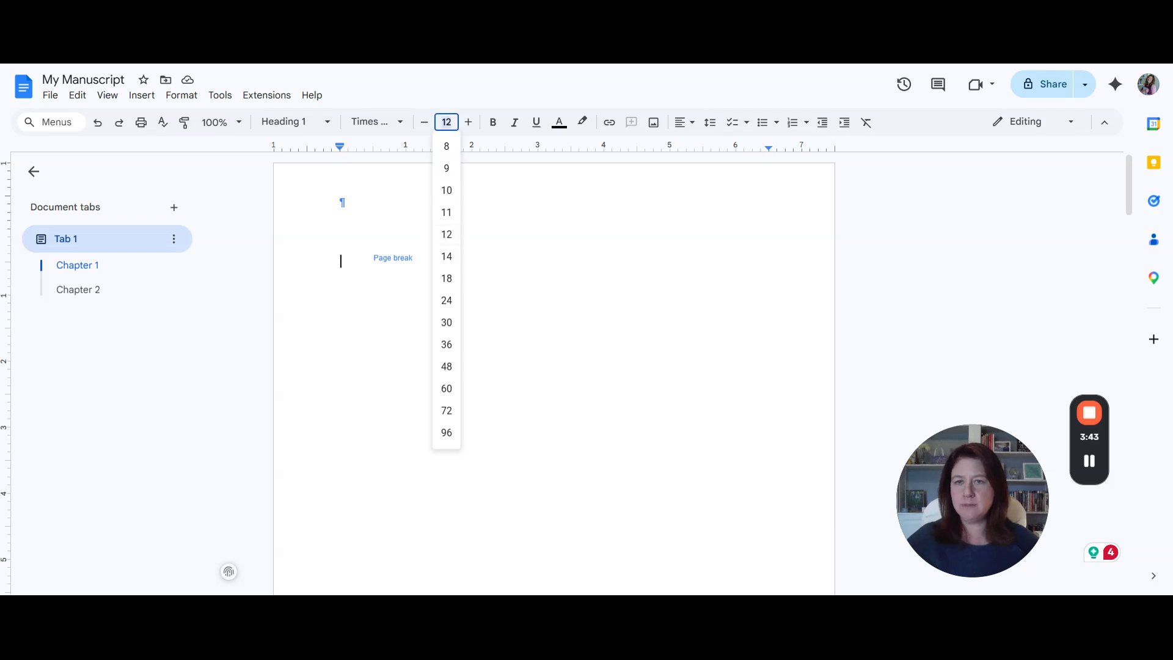
key(Escape)
text(yOUR)
key(BackSpace)
key(BackSpace)
key(BackSpace)
key(BackSpace)
key(BackSpace)
text(Your)
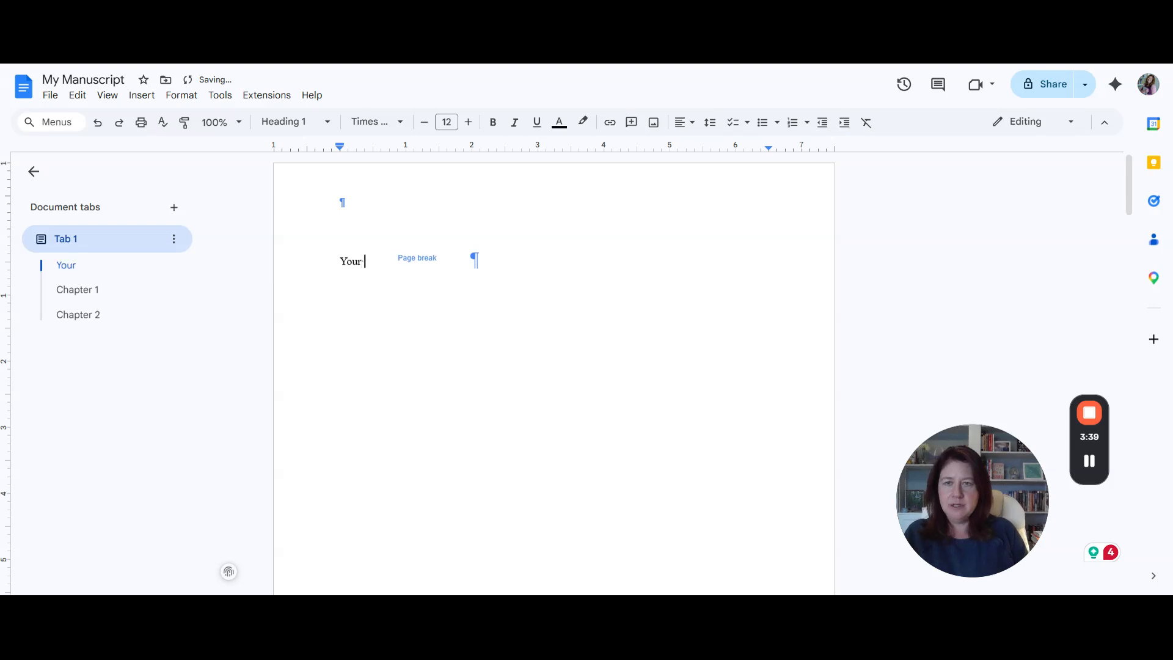
text( name)
- Add an "Address" line below "Your name" on the title page
key(Return)
text(Add)
key(BackSpace)
key(BackSpace)
text(ddress)
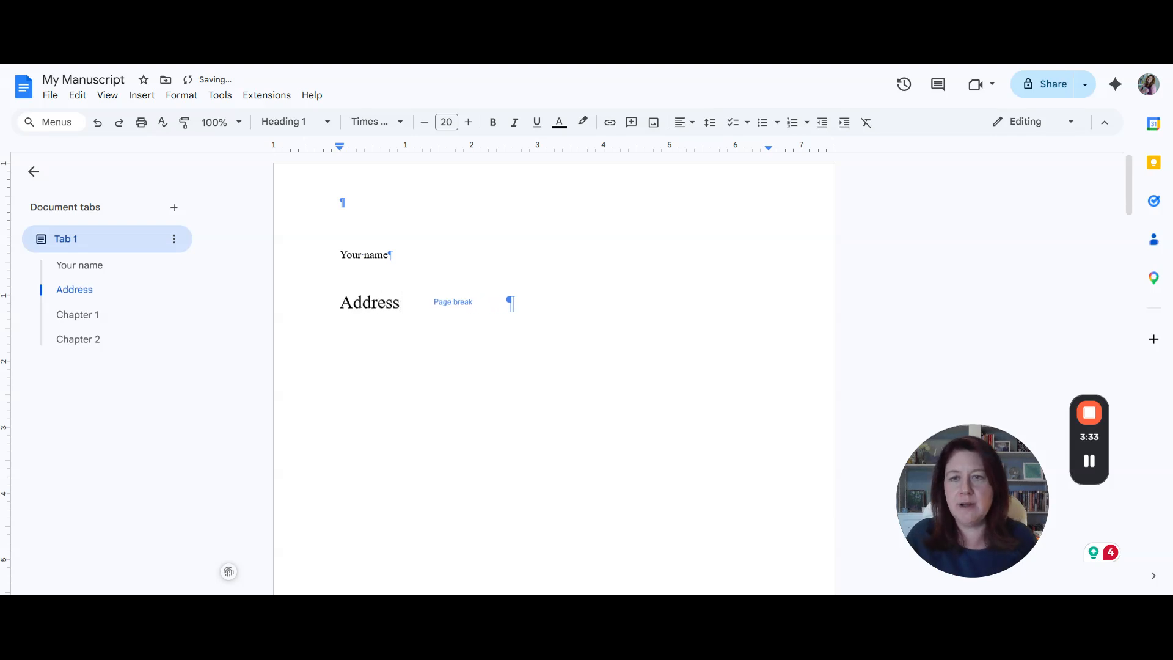
- Insert seven blank lines between "Address" and the page break, keeping the break on the first page
key(Return)
key(Return)
key(Return)
key(Return)
key(Return)
key(Return)
key(Return)
key(Return)
key(Return)
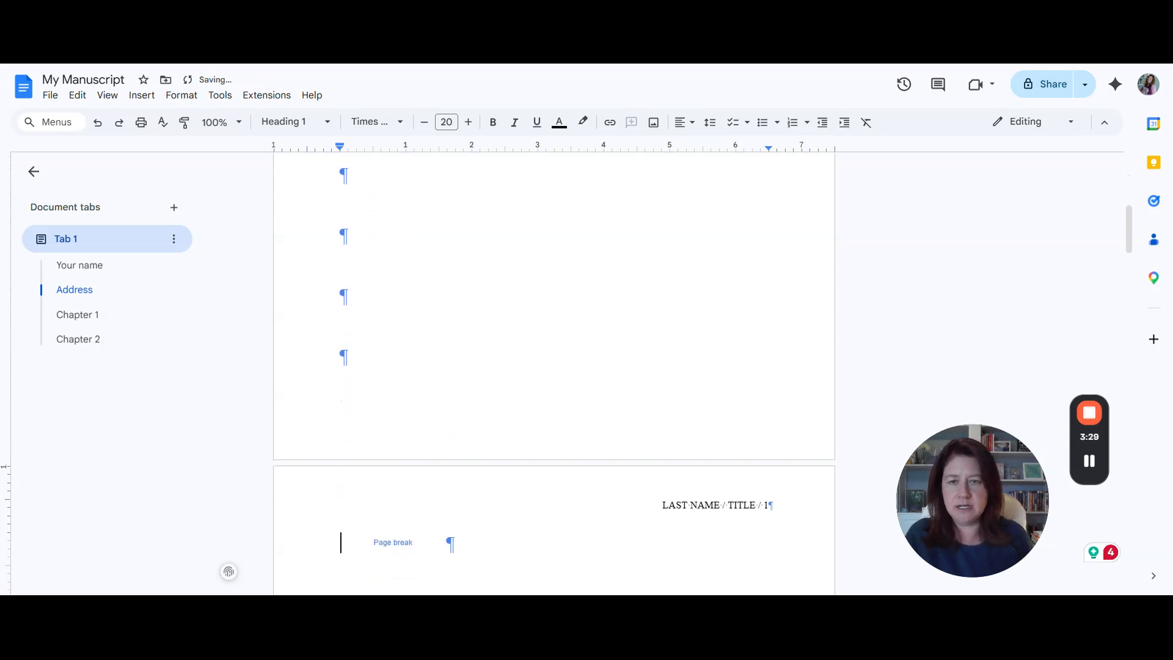
scroll(554, 372, down, 6)
scroll(554, 372, up, 4)
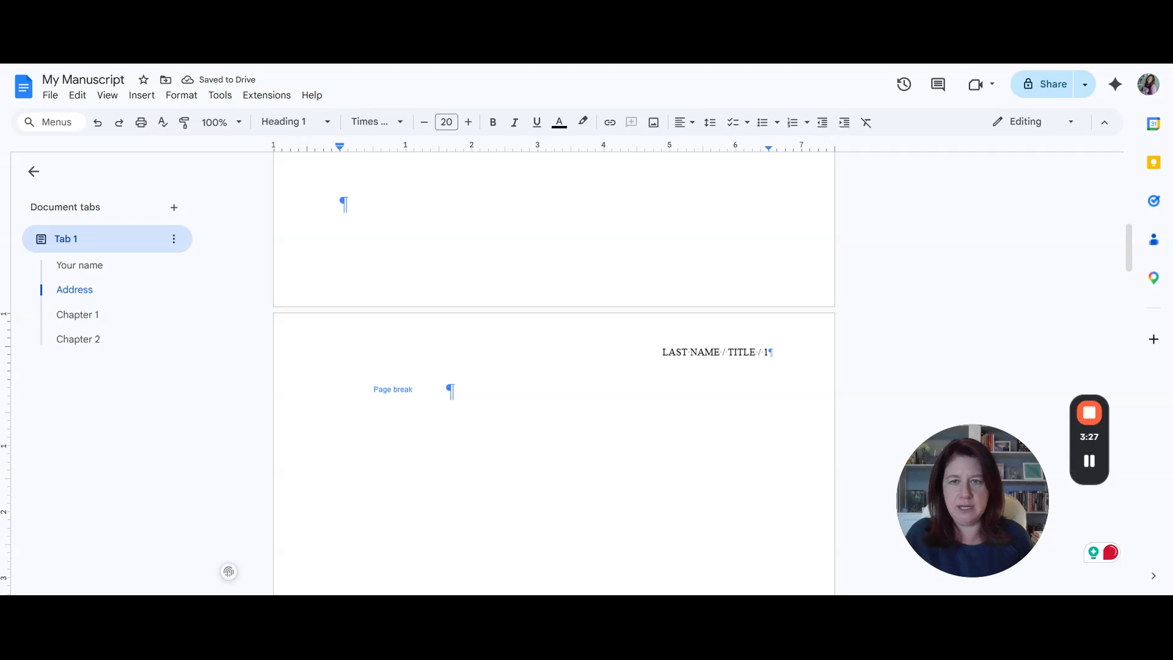
key(BackSpace)
scroll(554, 373, up, 4)
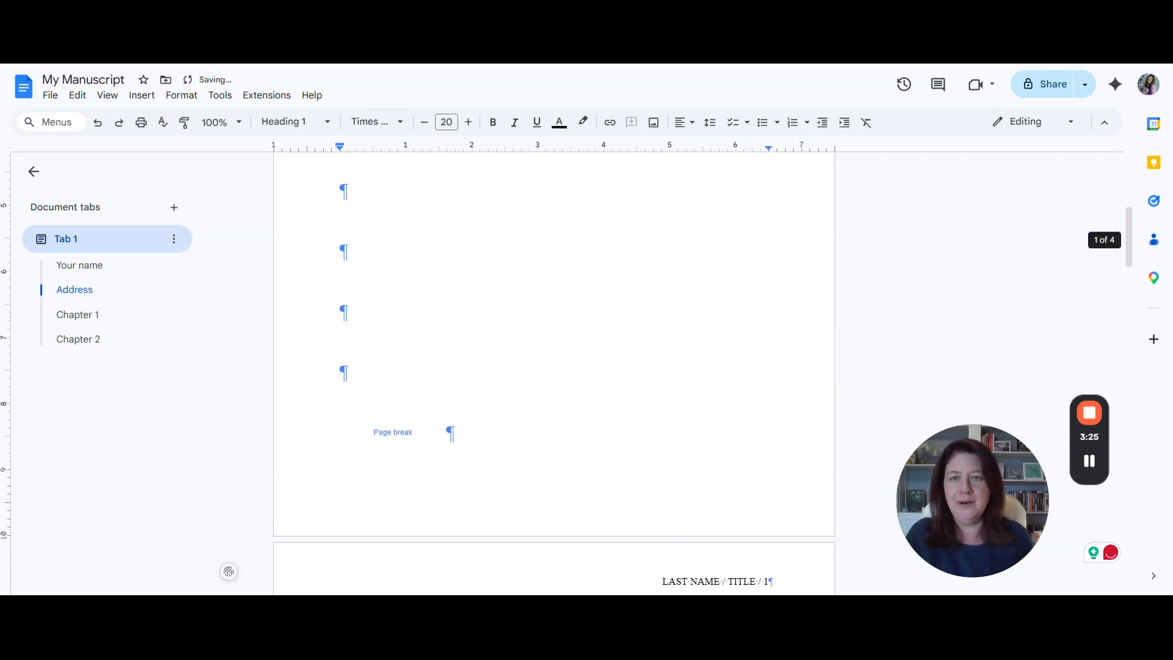
- Format the name, address and blank lines above the page break as Normal text in Times New Roman, size 12
drag(340, 432, 342, 186)
click(446, 122)
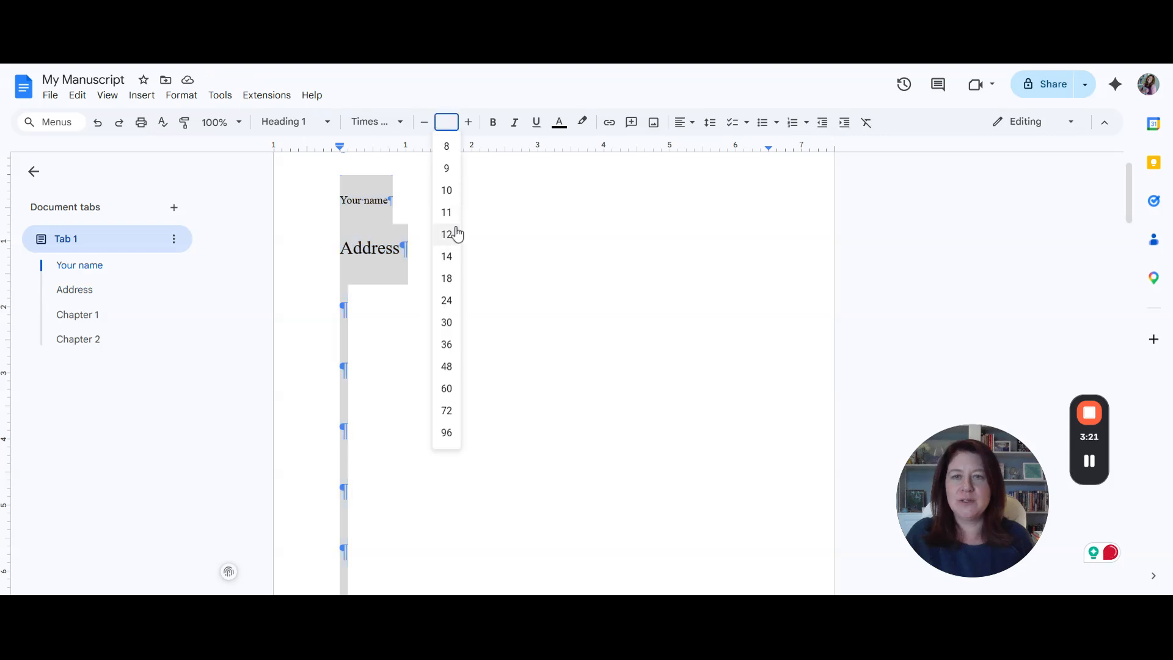
click(290, 122)
click(306, 158)
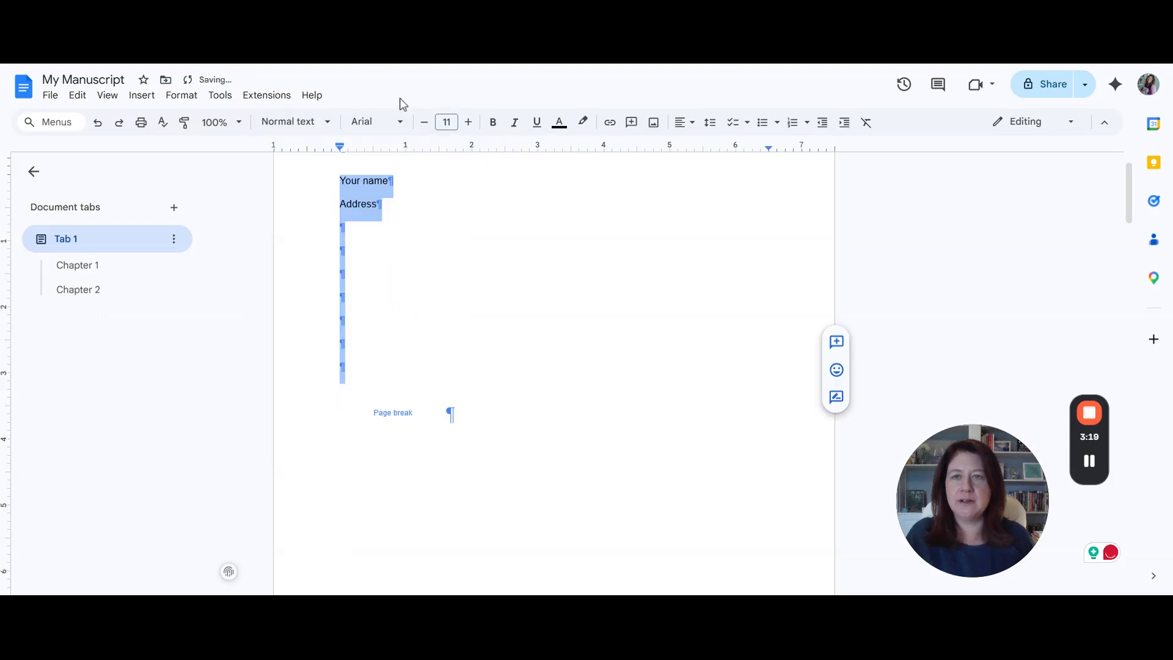
click(380, 120)
click(400, 202)
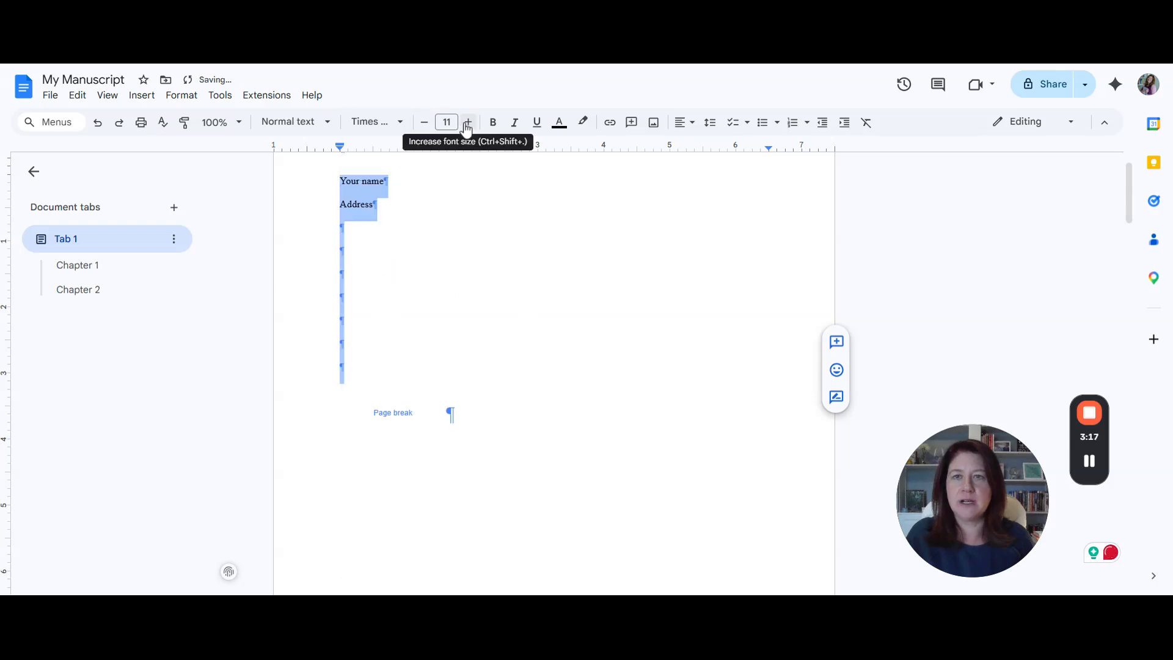
click(468, 122)
scroll(553, 367, down, 8)
scroll(553, 367, up, 5)
scroll(553, 367, up, 4)
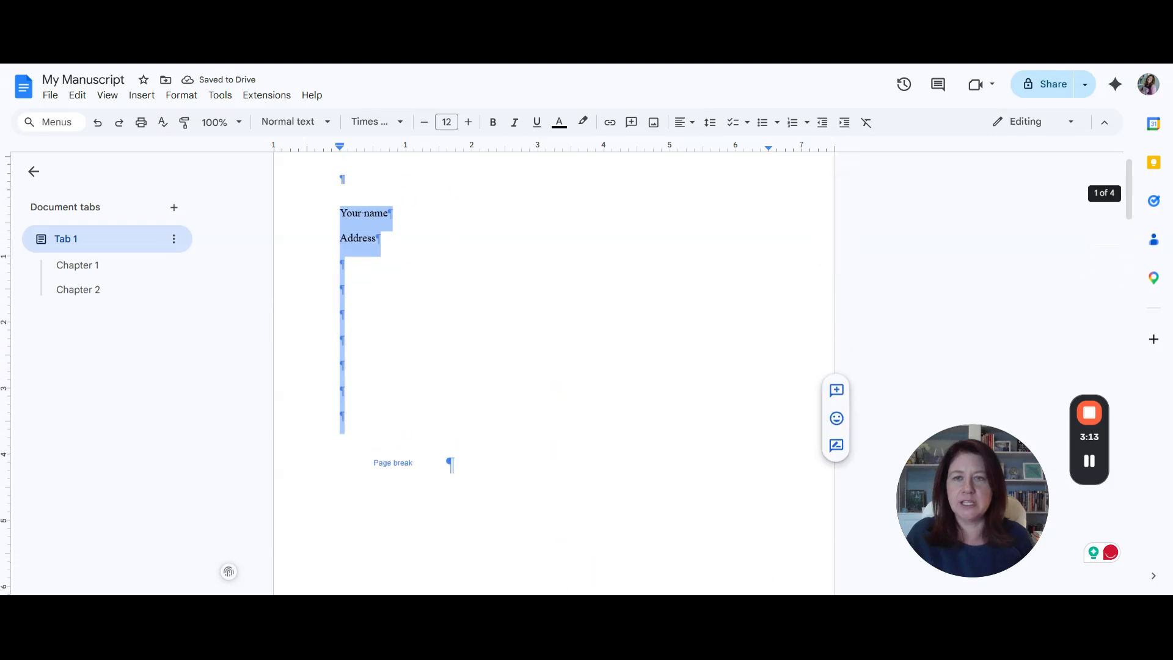
- Add "Email" and "Phone number" on separate lines below "Address"
click(342, 286)
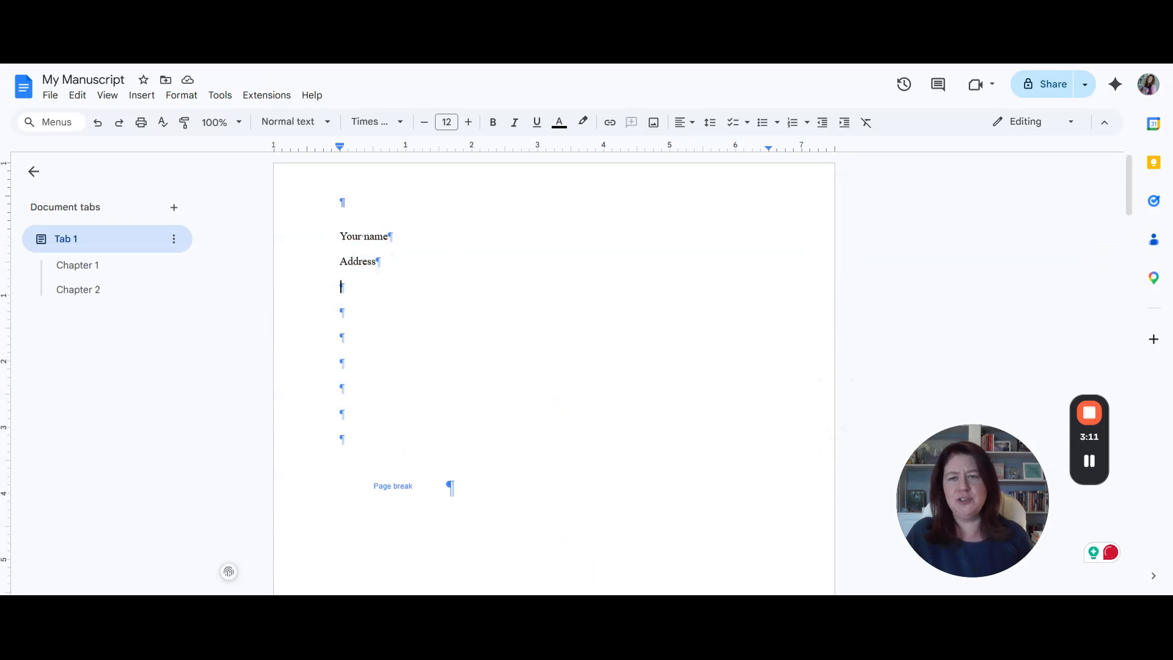
text(Email)
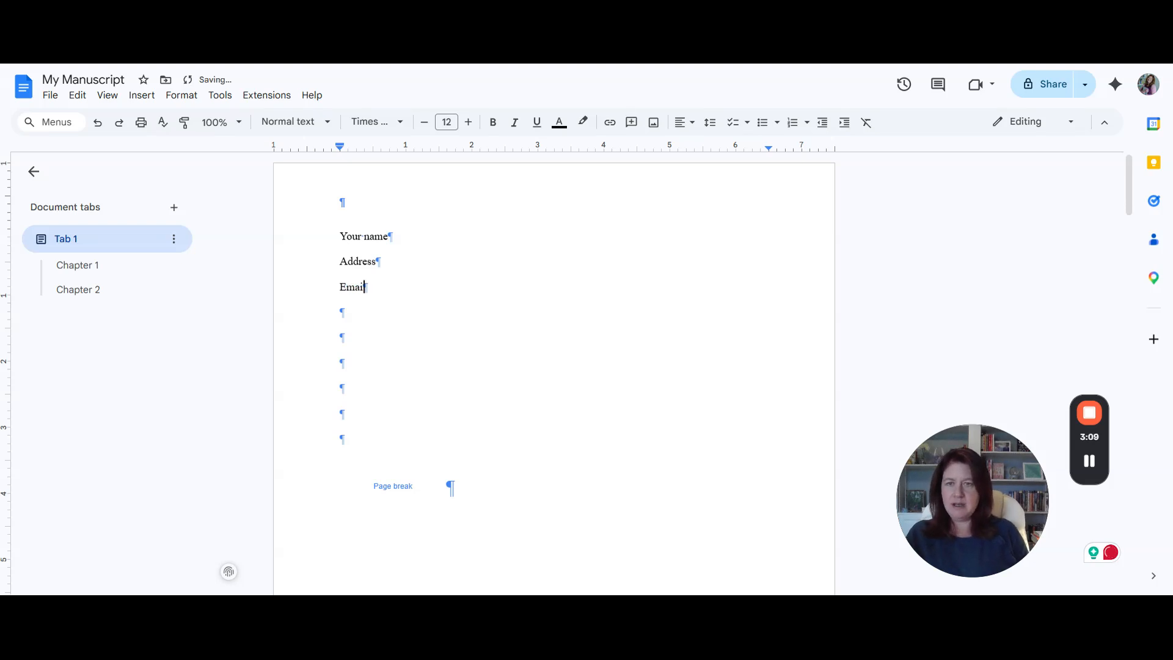
key(Return)
text(Phone number)
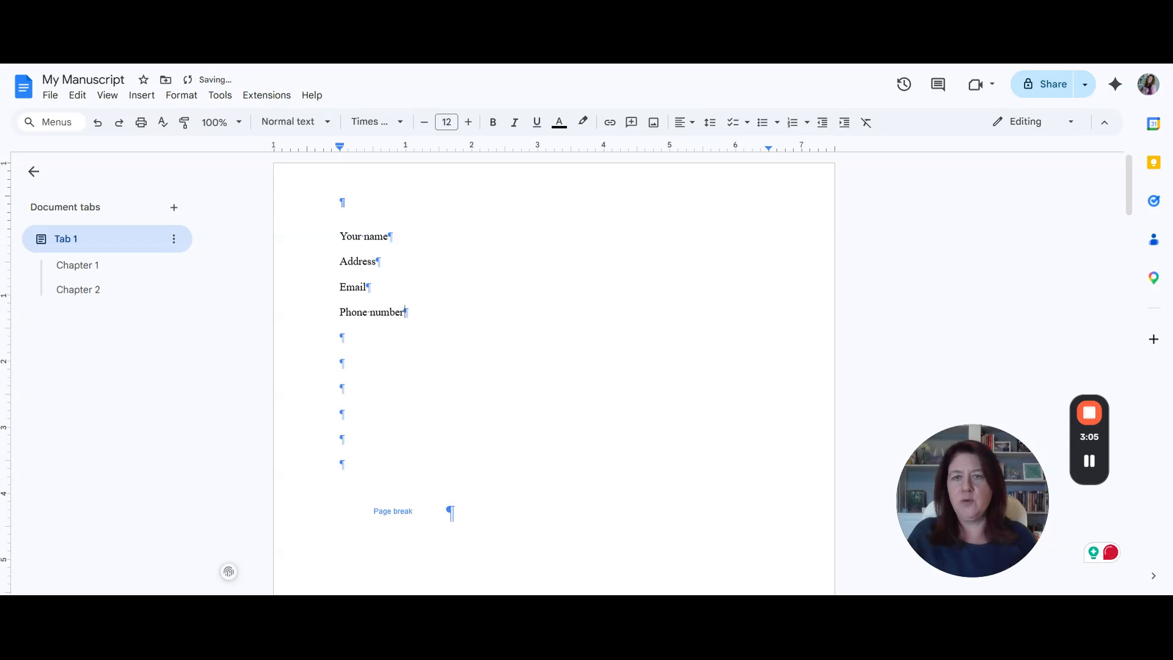
- Add "Genre" on the "Your name" line, spaced with tabs toward the right margin
click(389, 236)
key(Tab)
key(Tab)
key(Tab)
key(Tab)
key(Tab)
key(Tab)
key(Tab)
key(Tab)
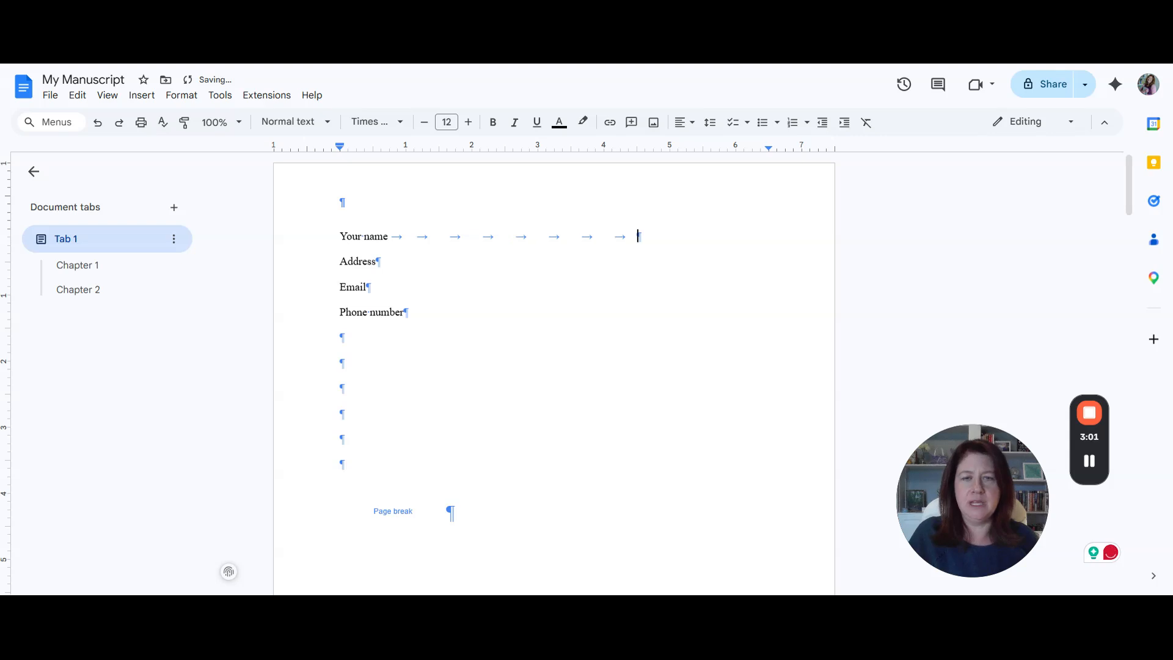
key(Tab)
text(Genre)
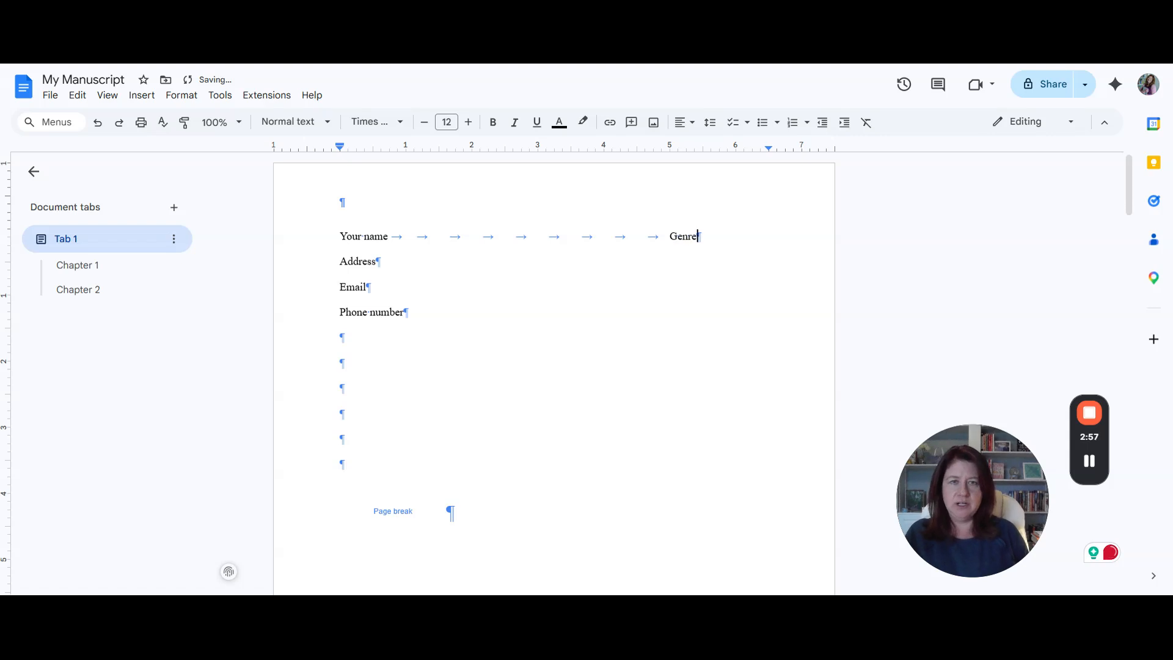
key(Tab)
key(Tab)
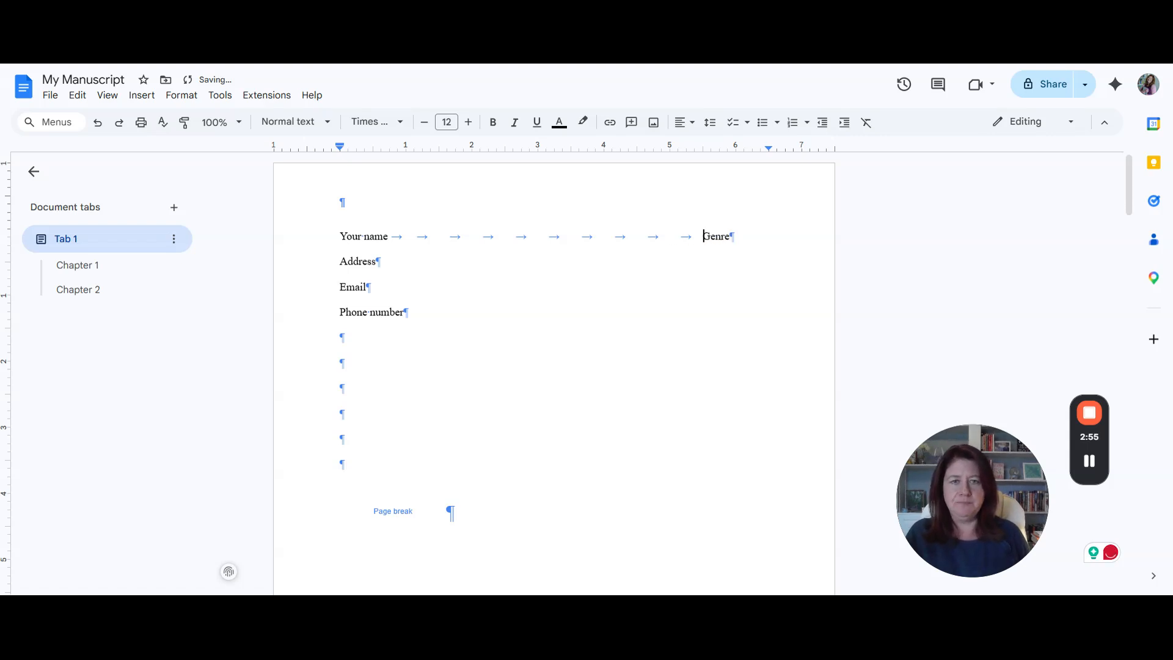
- Move "Genre" one tab further toward the right margin and add "75,000 words" after tabs on the "Address" line
key(Tab)
key(Tab)
key(Tab)
key(Tab)
key(Tab)
key(Tab)
key(Tab)
key(Tab)
key(Tab)
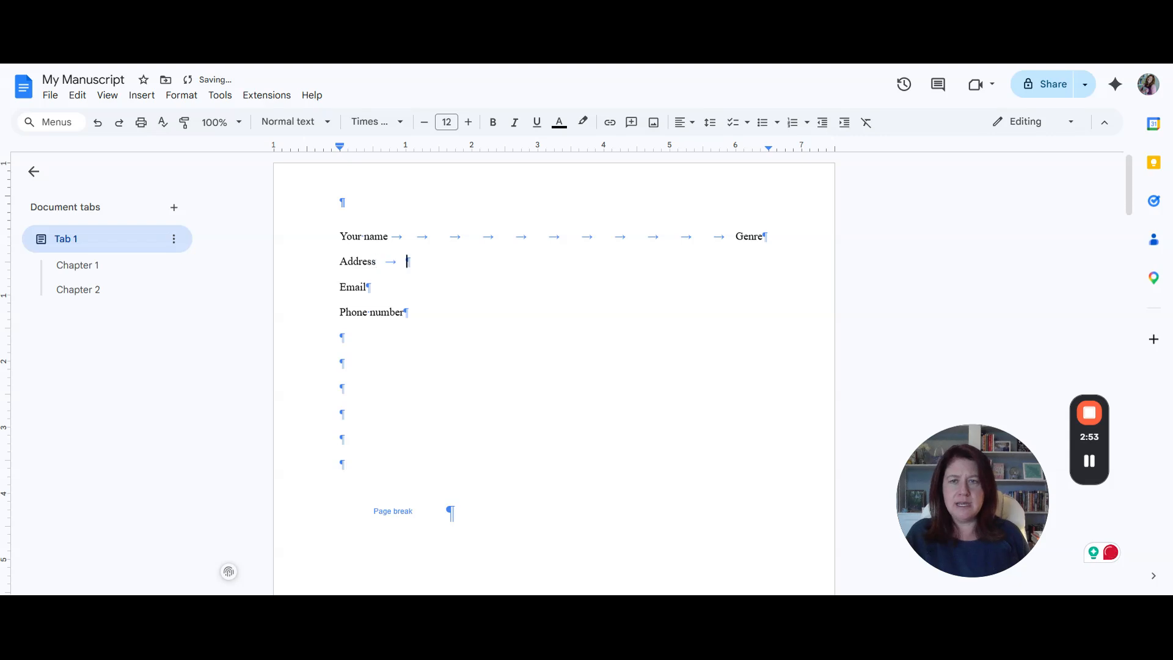
key(Tab)
key(Tab)
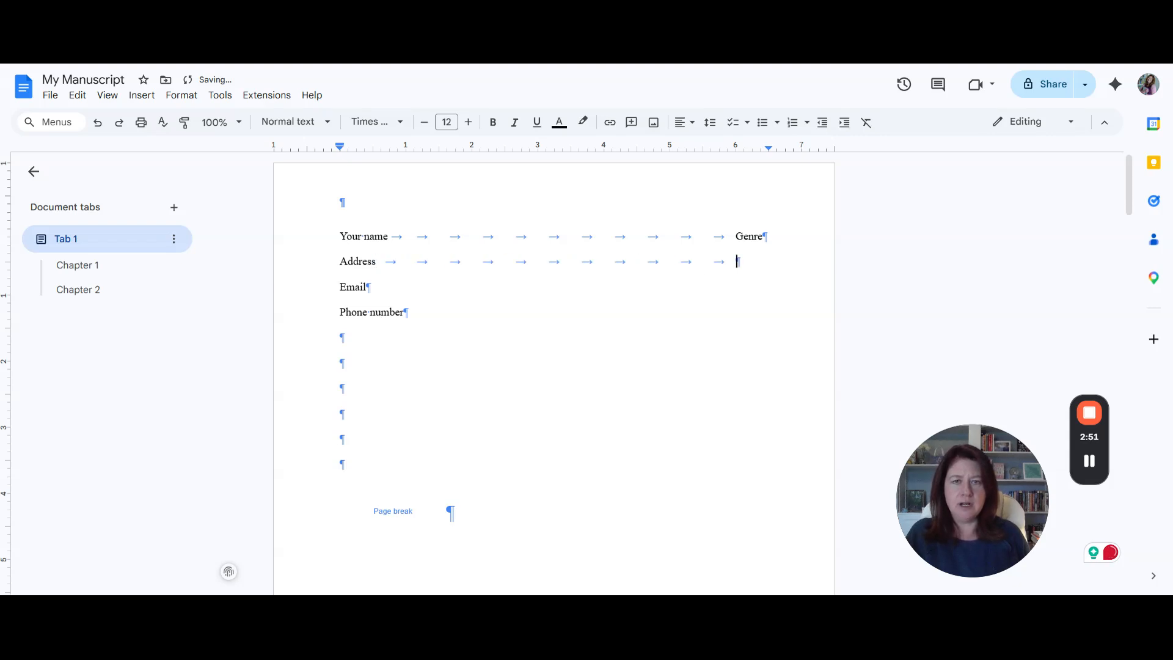
text(75,000)
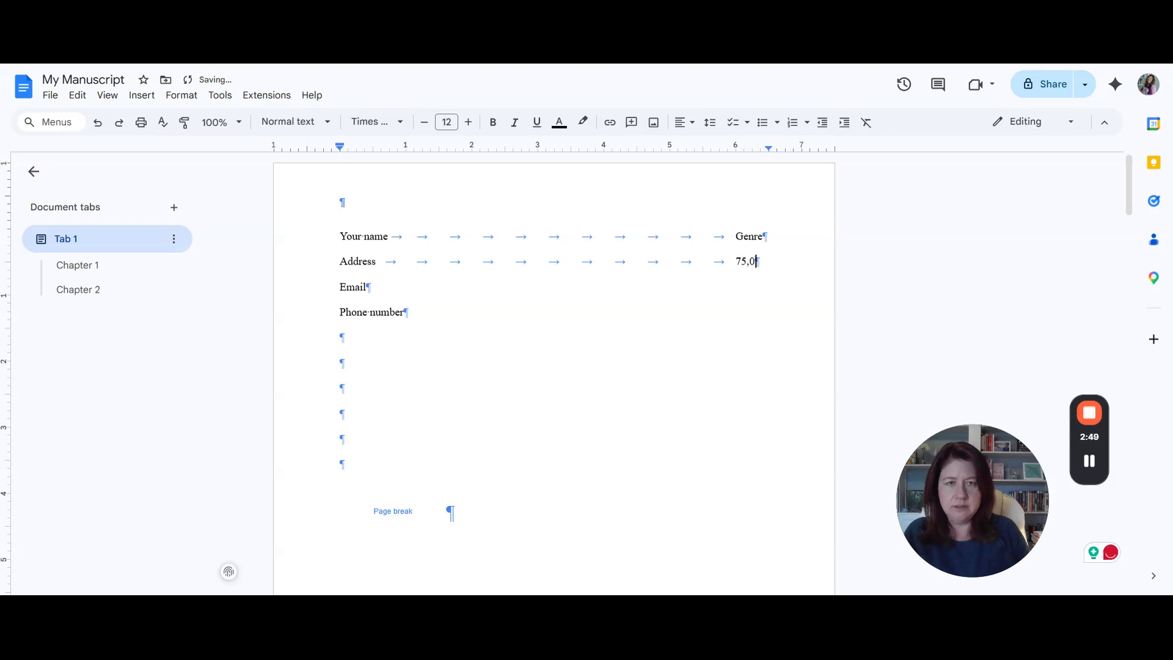
key(Return)
text(words)
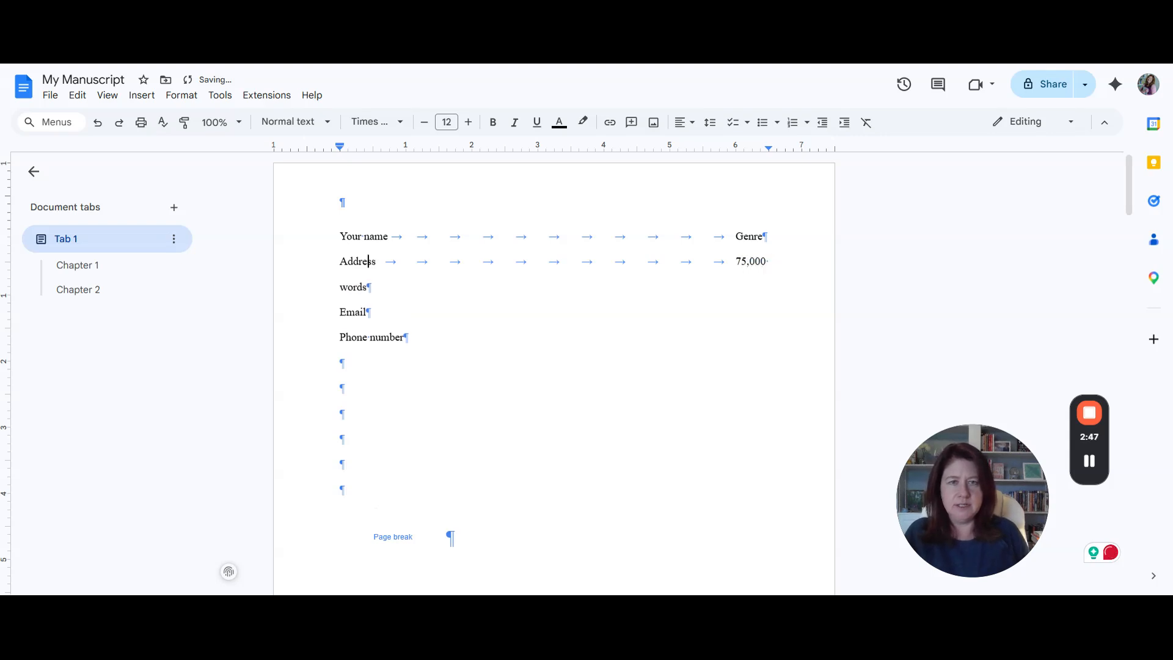
- Remove one tab before "75,000 words" so the whole word count fits on the "Address" line
key(Left)
key(Left)
key(Left)
key(Left)
key(Left)
key(Left)
key(Left)
key(Left)
key(Delete)
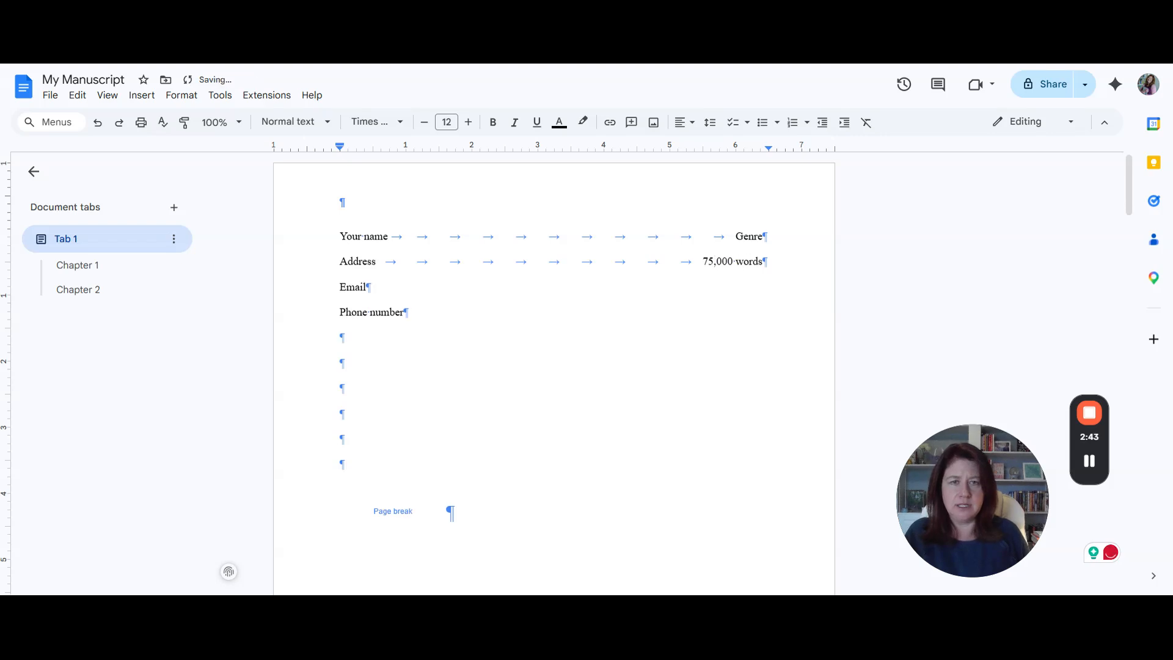
- Center the last blank line above the page break on the title page
key(Down)
key(Down)
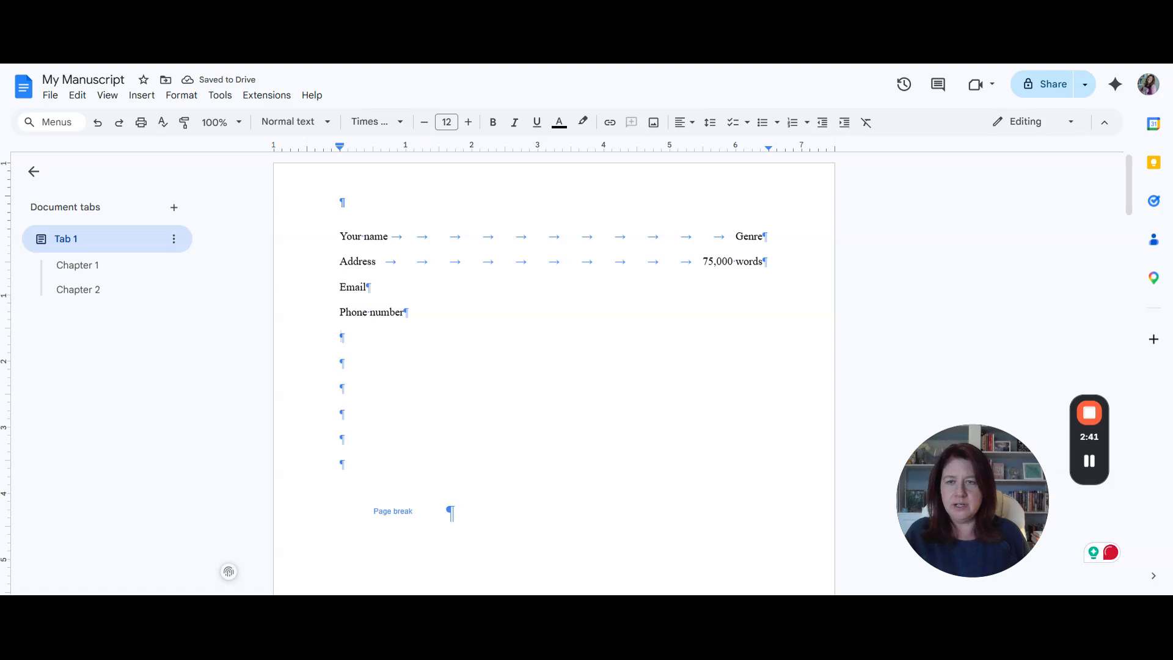
key(Down)
key(Down)
key(Down)
key(Down)
key(Down)
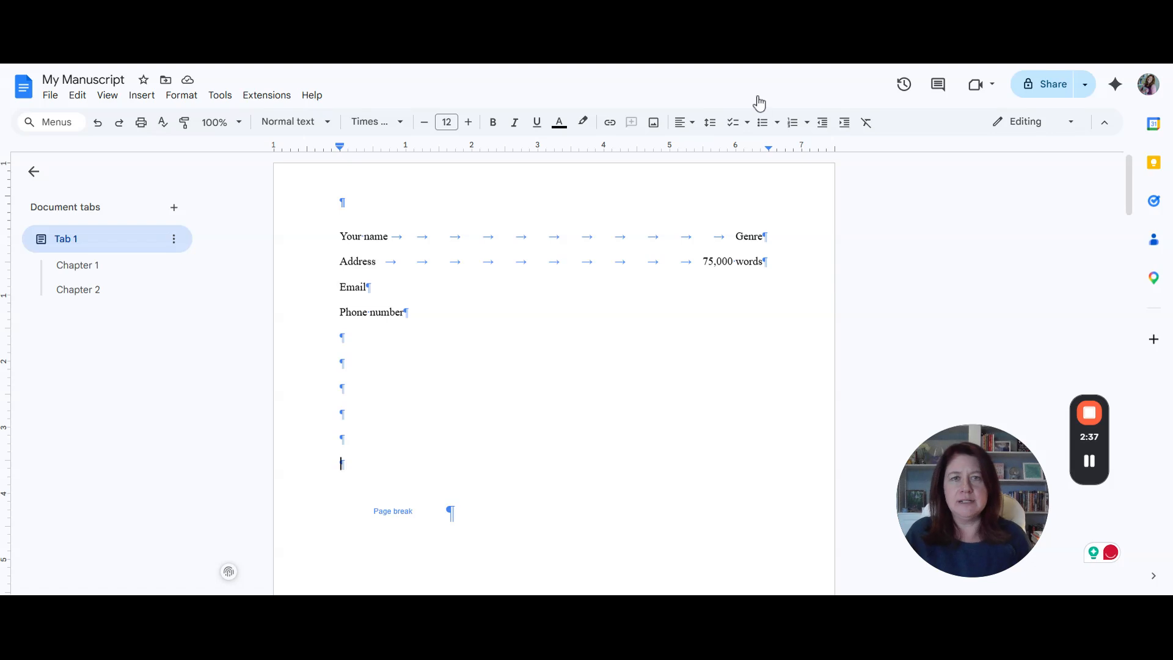
click(682, 122)
click(703, 148)
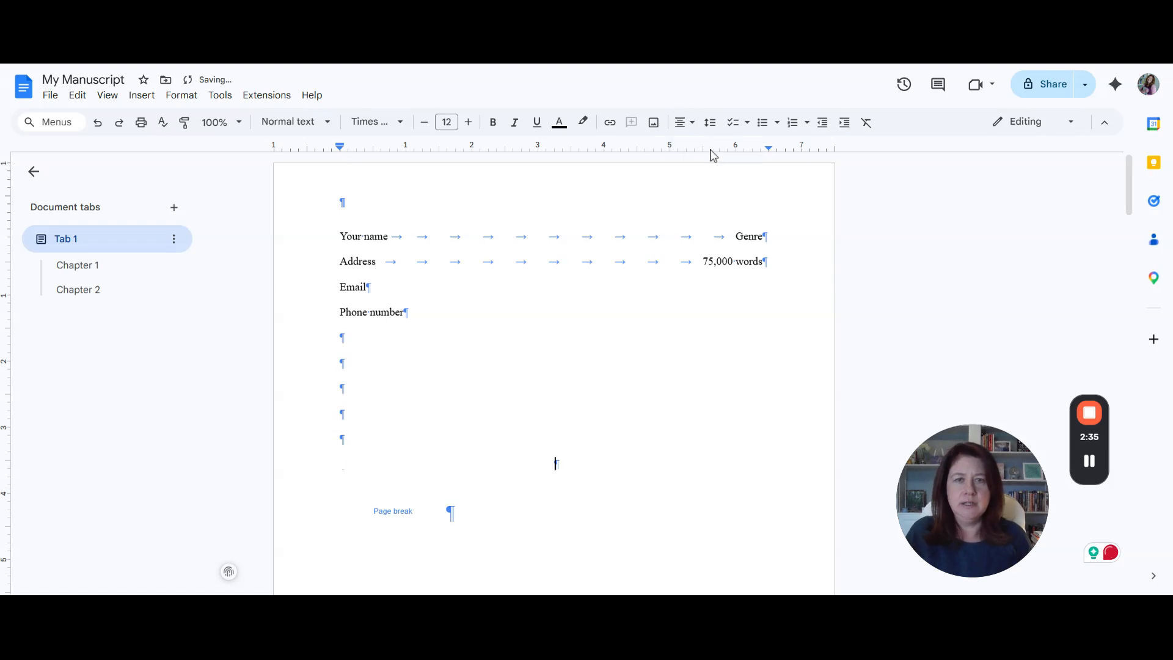
- Enter "TITLE" on the centered line and "By First and Last Name" on a new line below it
text(T)
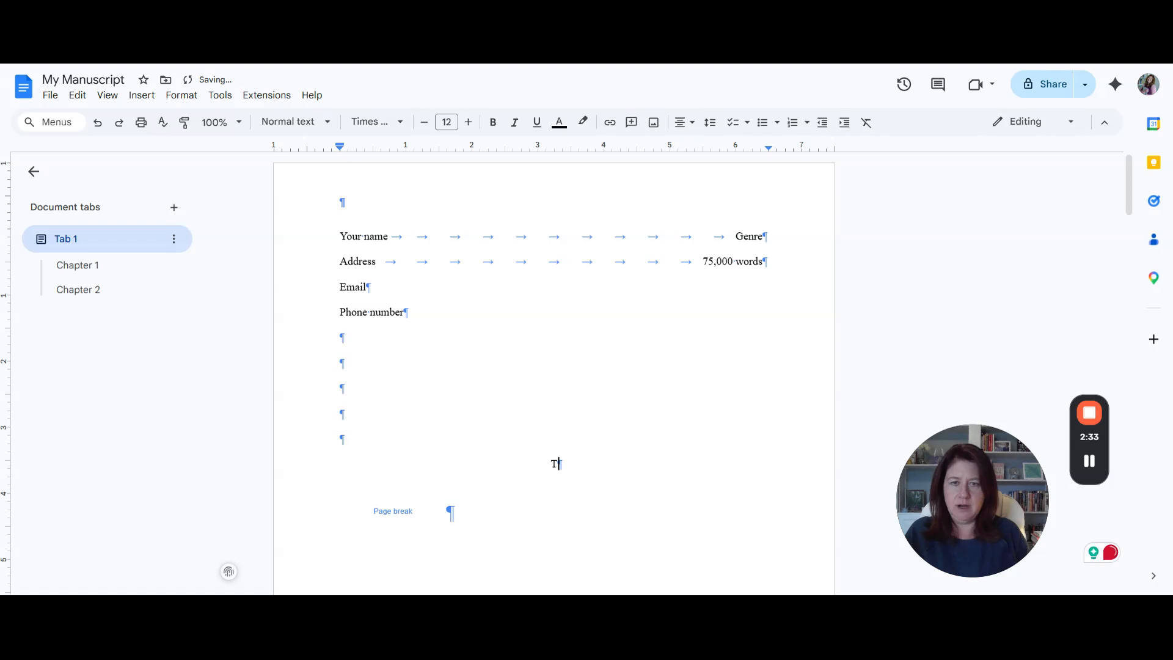
text(ITLE)
key(Return)
text(By )
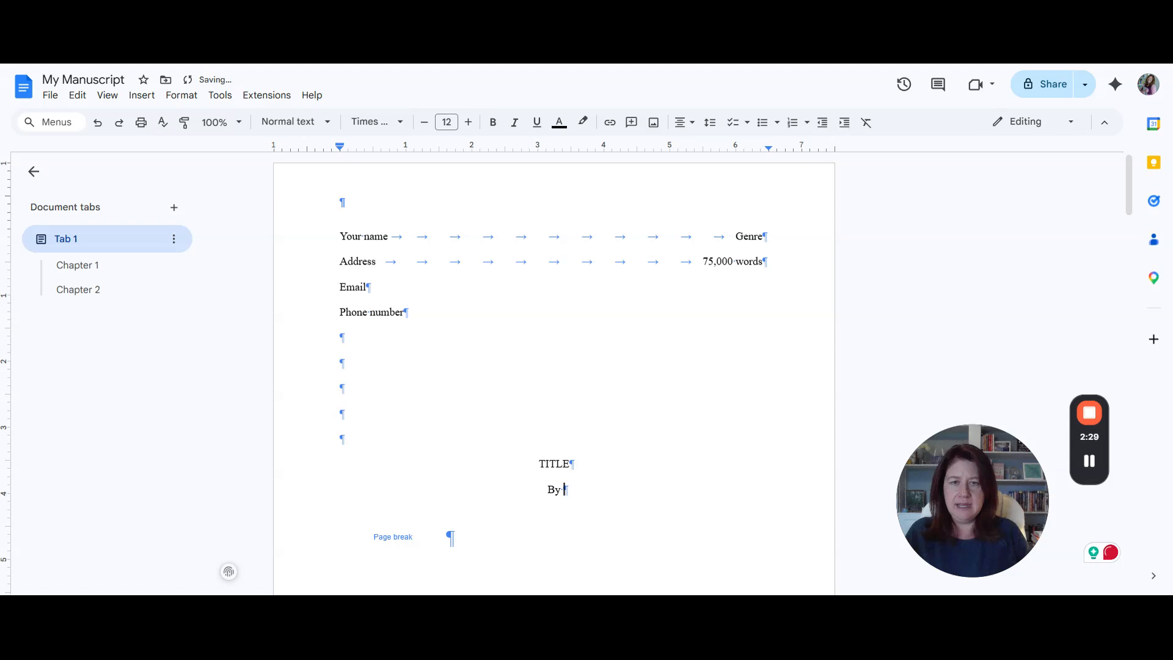
text(Fir)
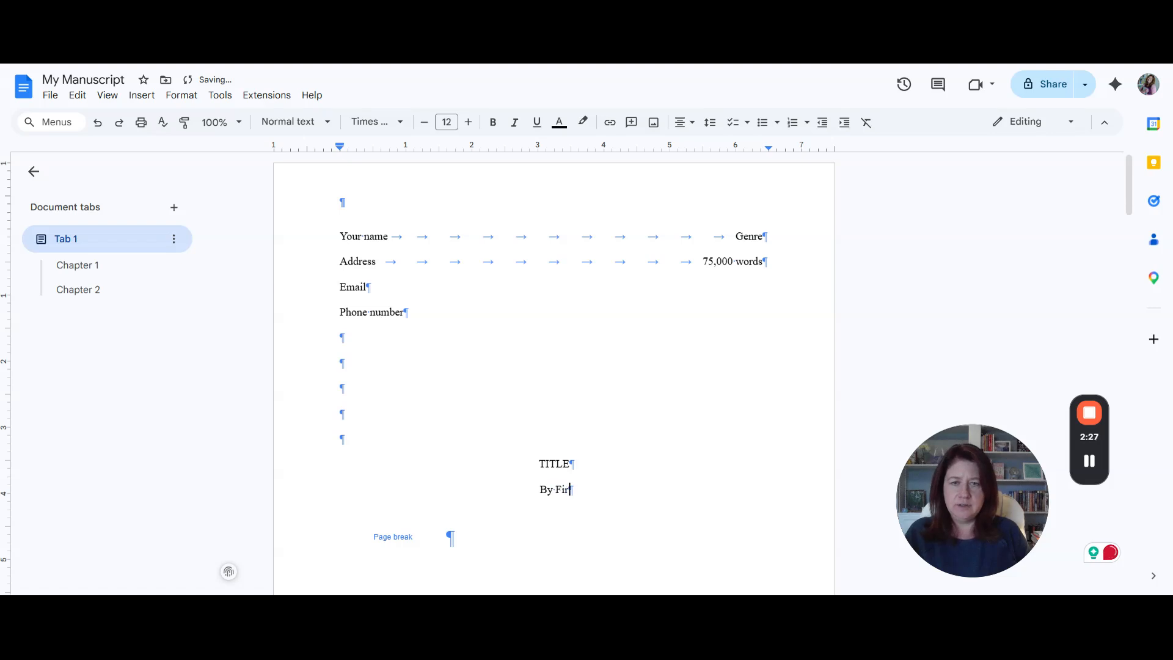
text(st and Last Name)
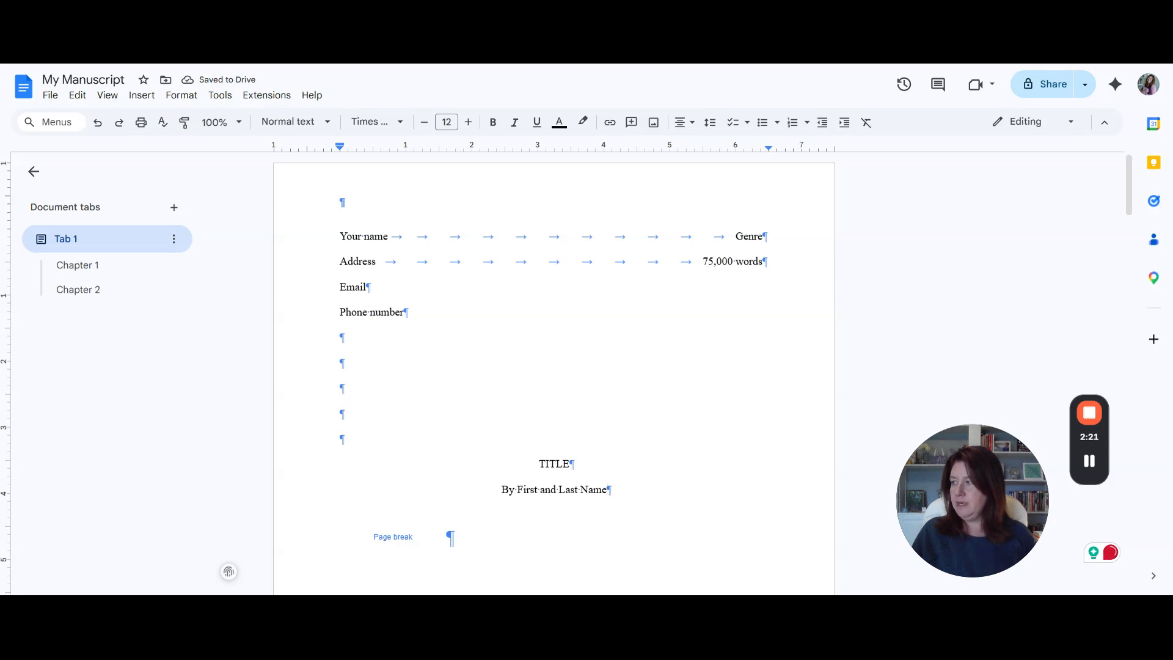
- Hide the non-printing characters and return to the title page
scroll(554, 367, down, 4)
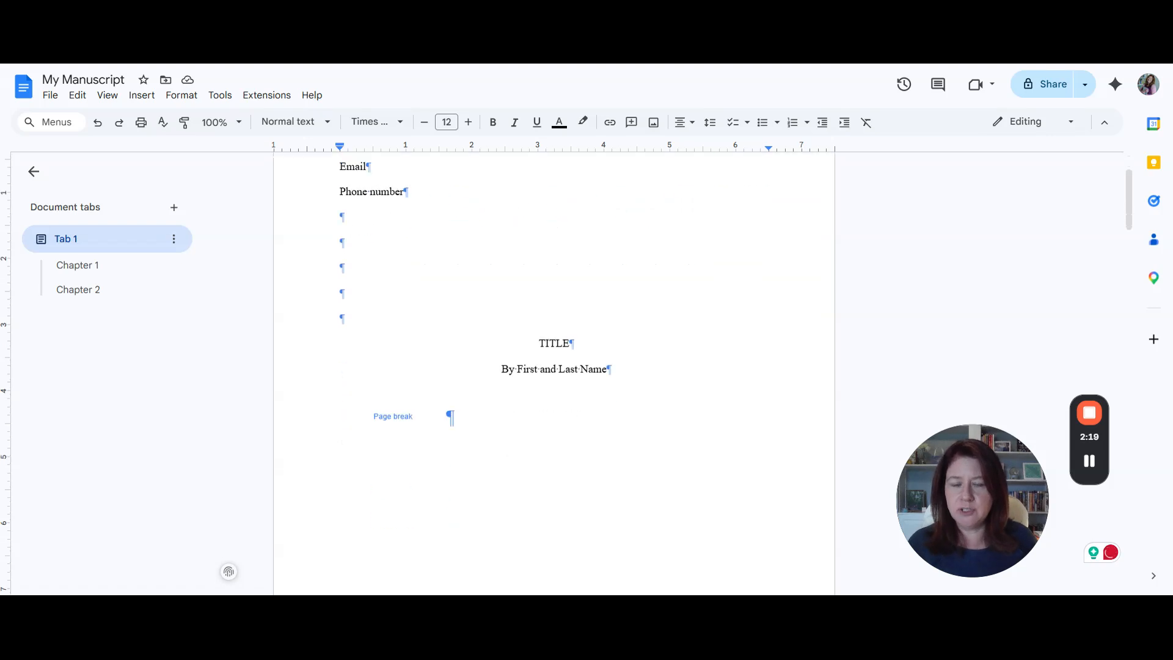
scroll(553, 367, down, 8)
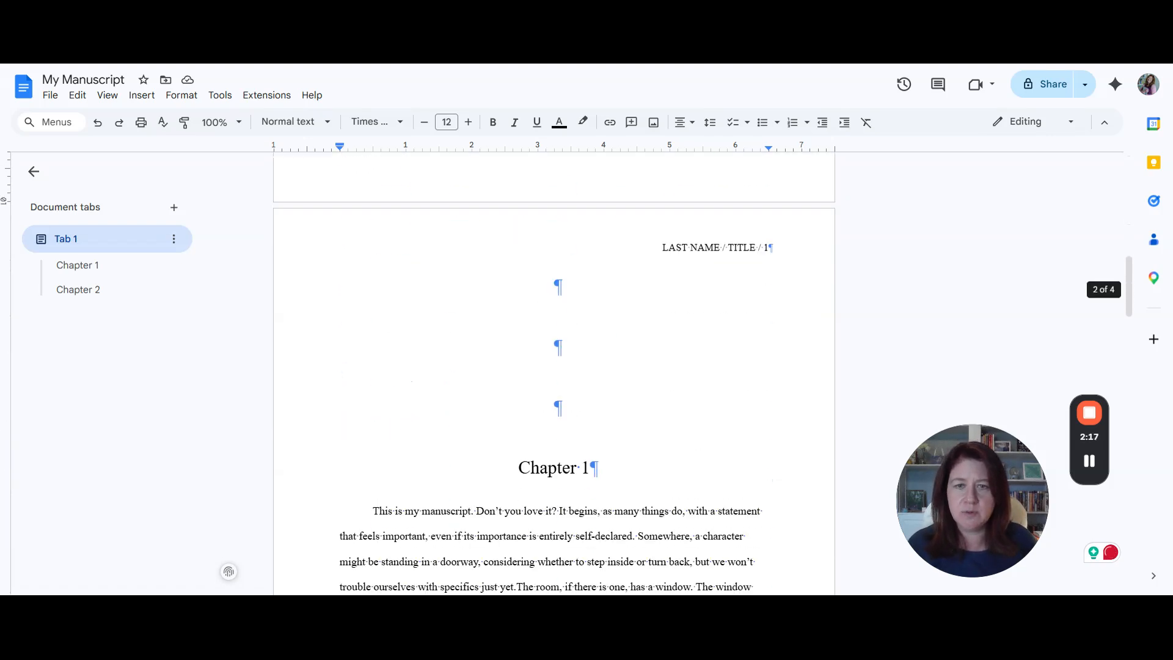
click(109, 95)
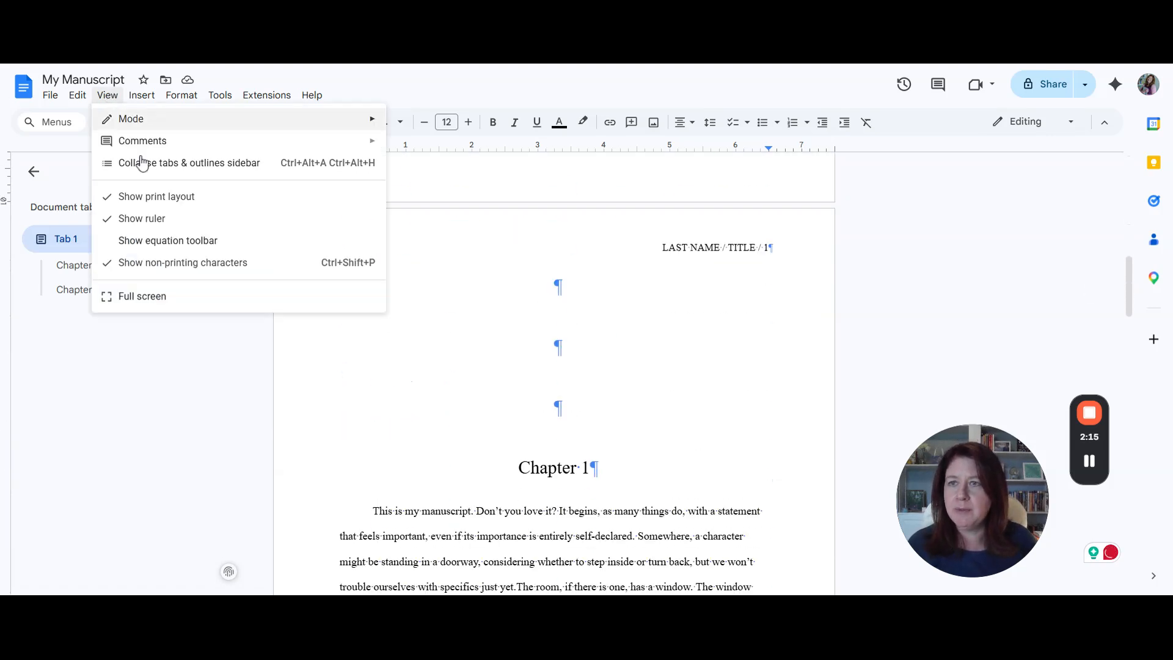
click(168, 266)
scroll(553, 367, up, 10)
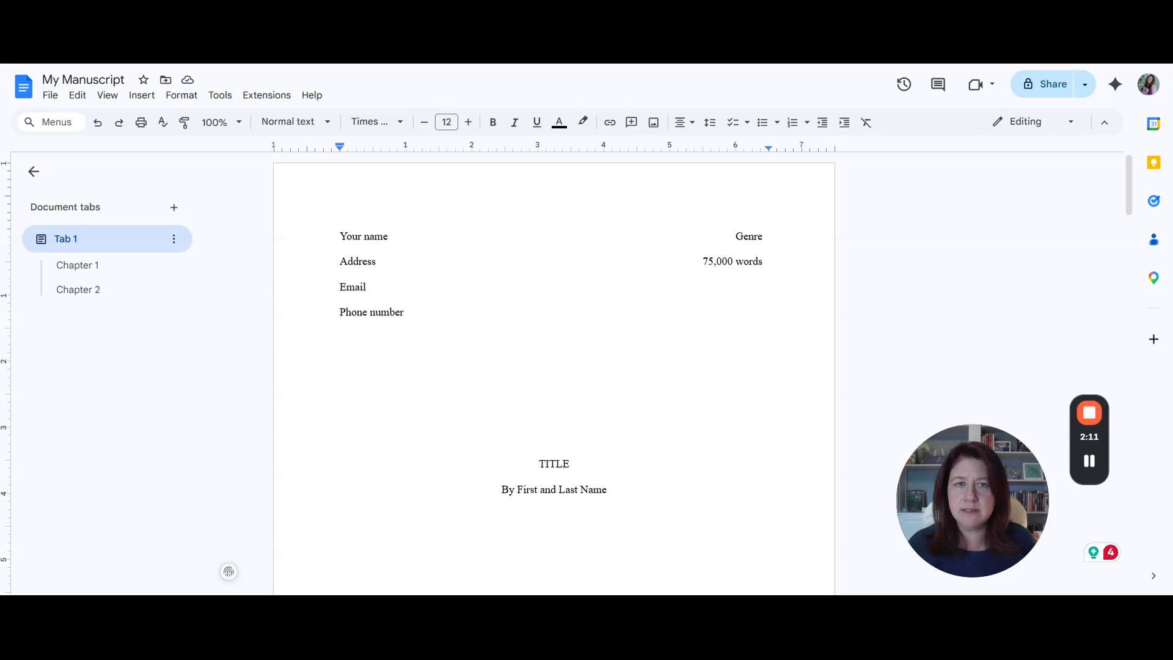
- Insert a centered, unindented "#" scene break between the Chapter 1 paragraphs starting "Back inside" and "This is it"
scroll(554, 366, down, 3)
scroll(553, 367, down, 12)
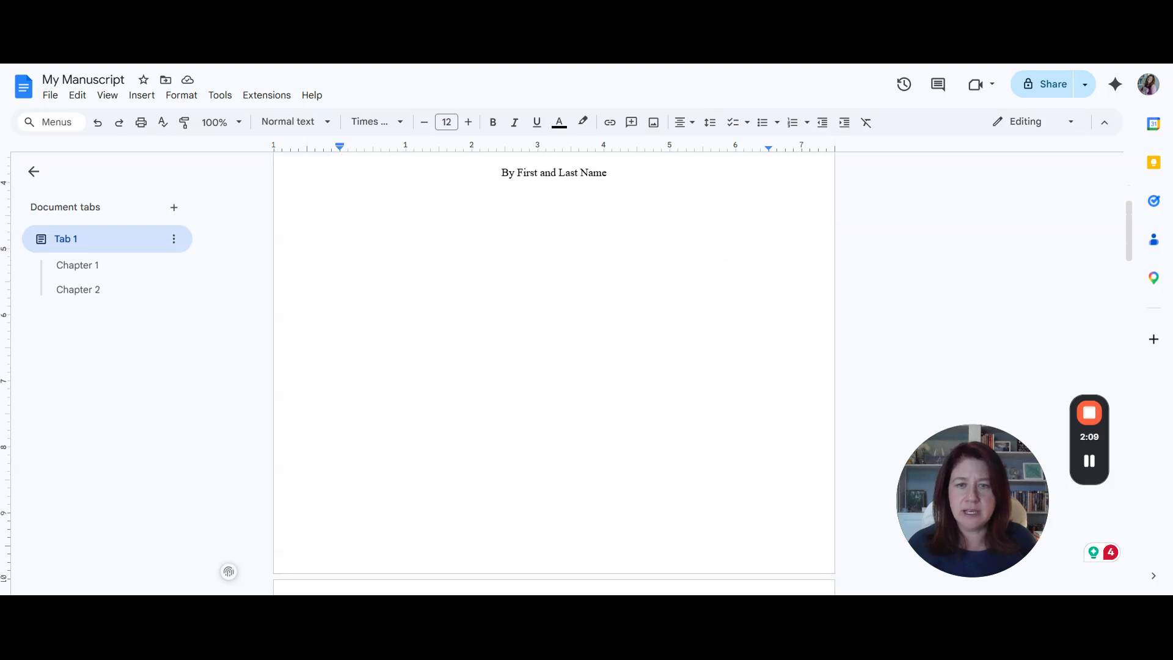
scroll(553, 366, down, 6)
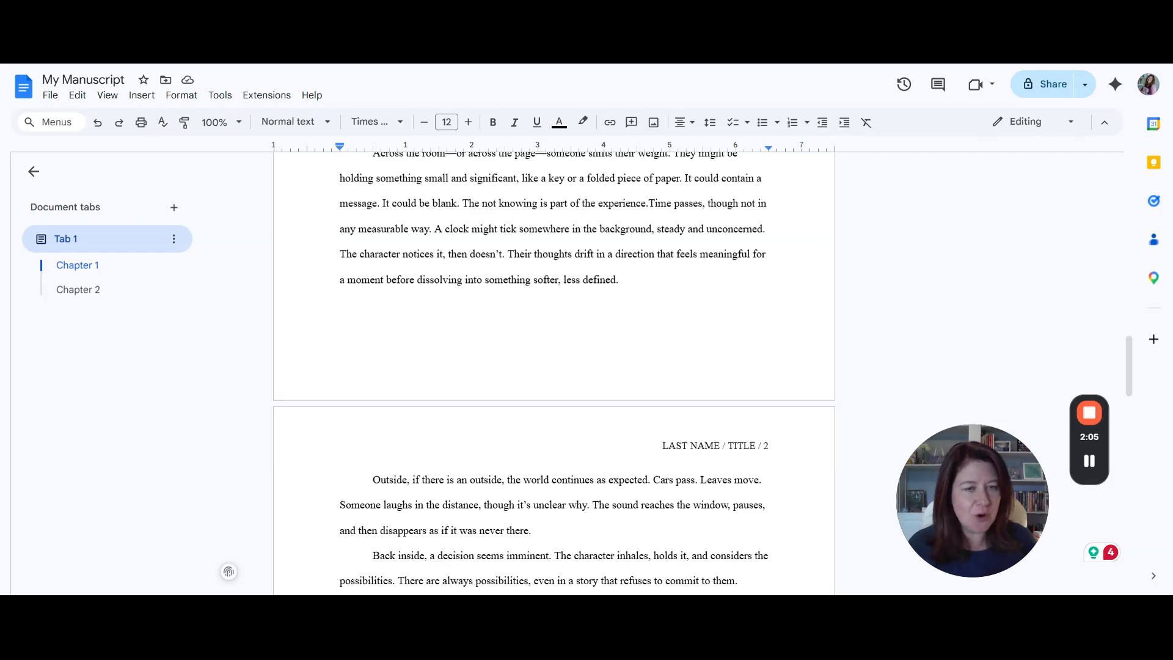
scroll(554, 366, up, 4)
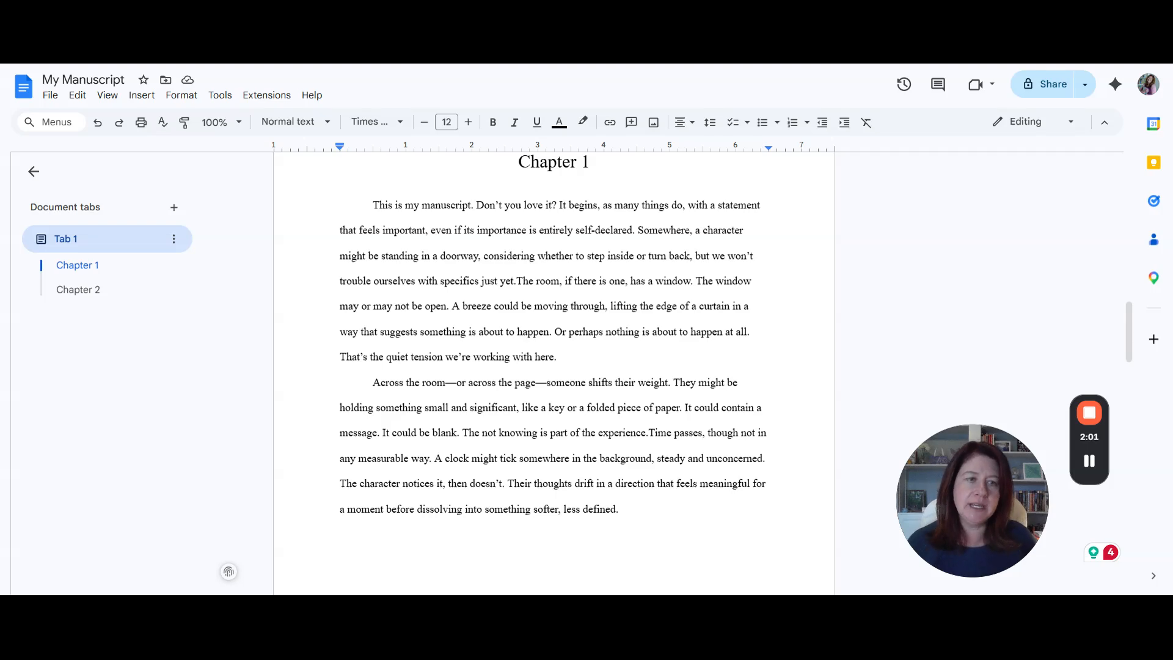
scroll(553, 366, down, 6)
click(374, 402)
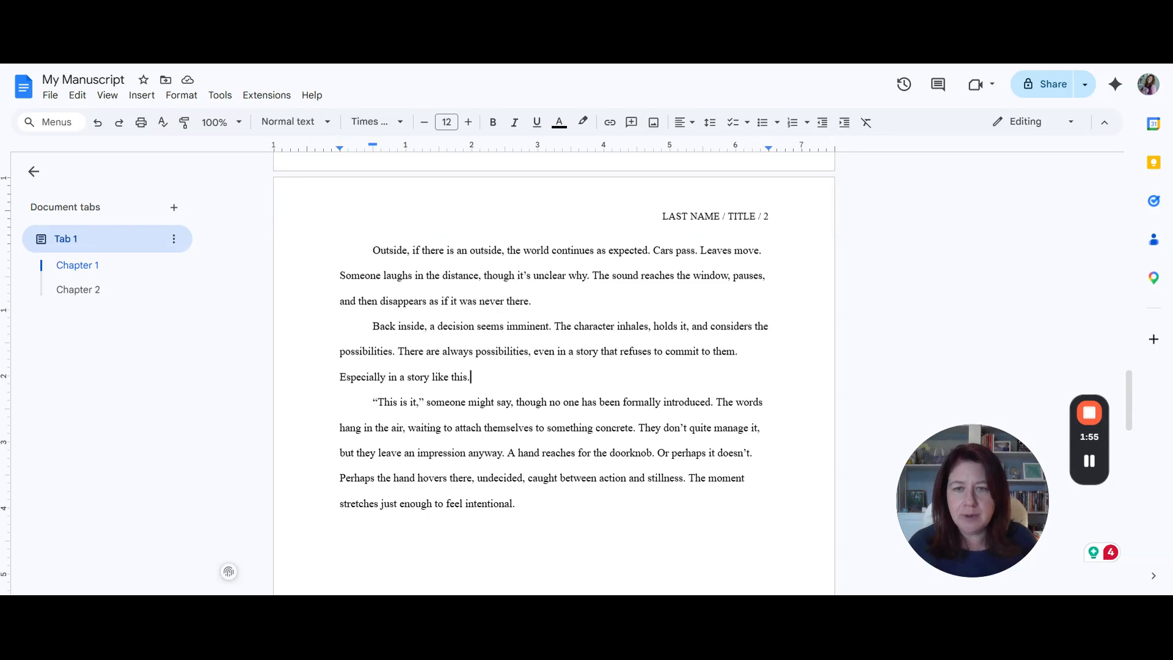
key(Return)
key(Up)
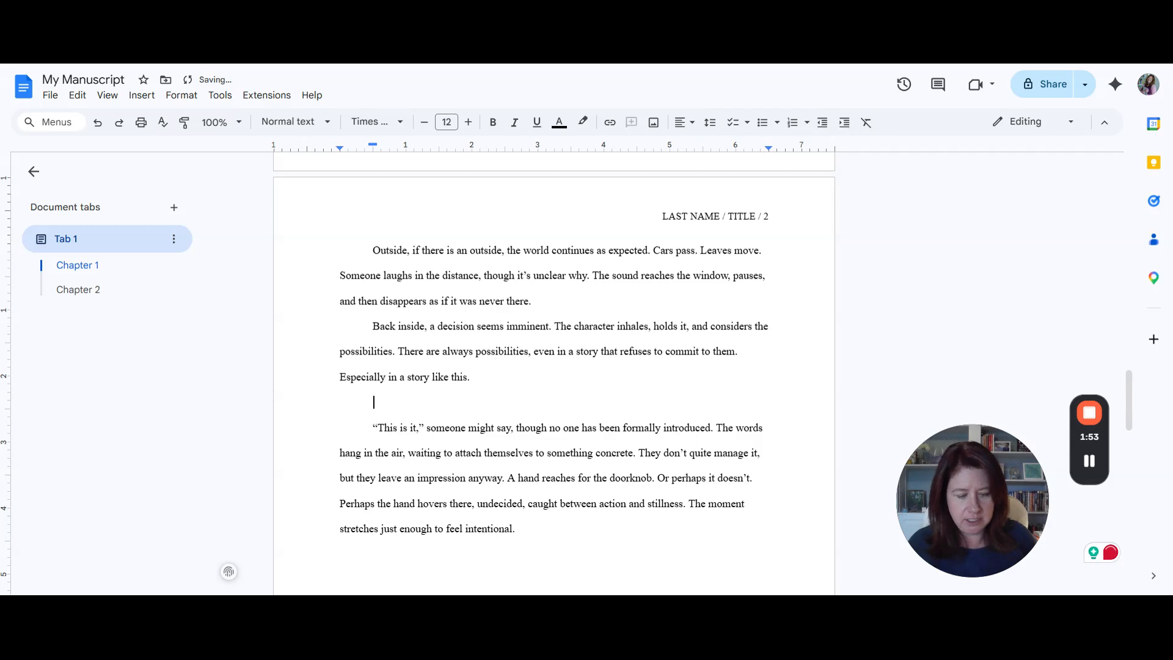
key(BackSpace)
click(684, 122)
click(704, 147)
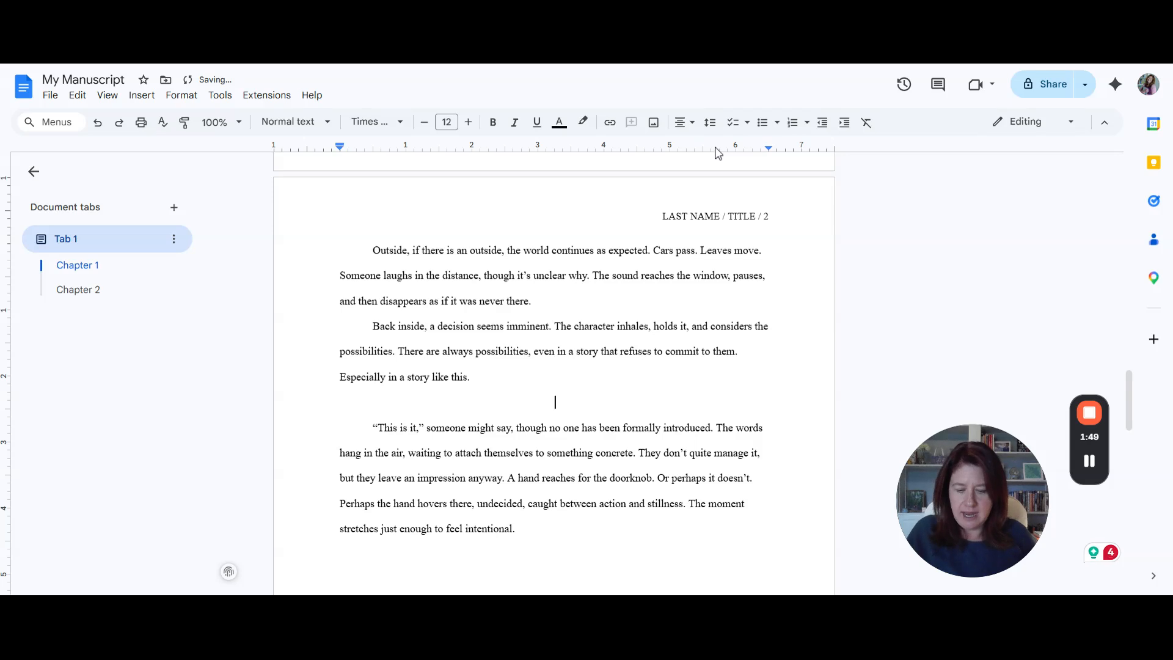
text(#)
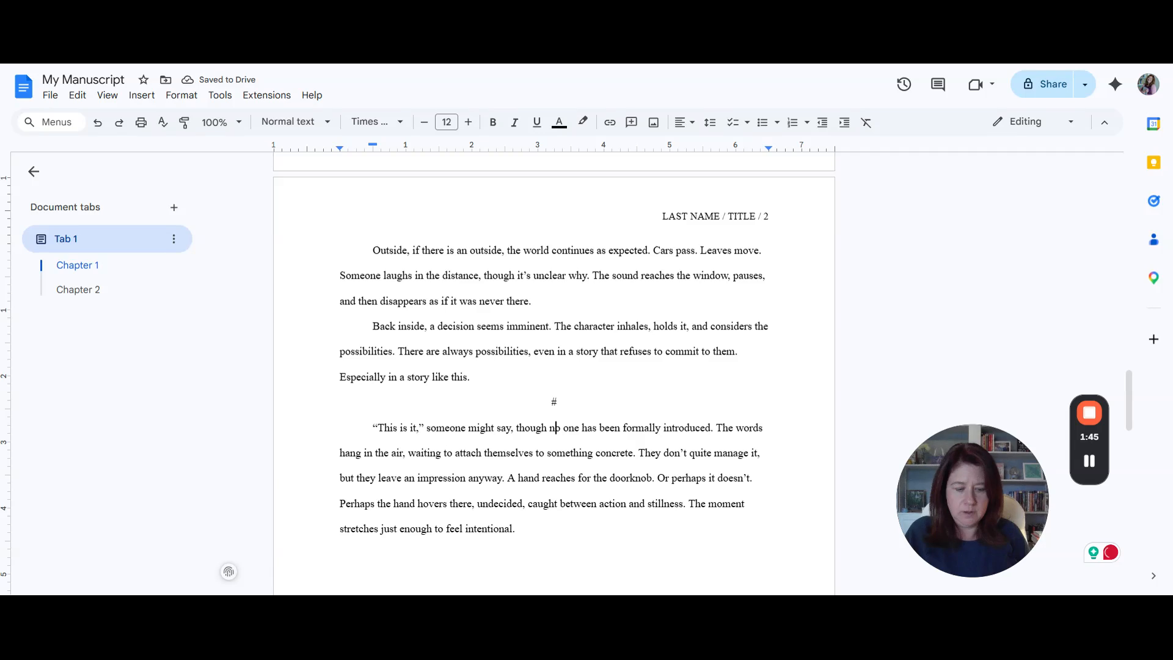
- Try "***" as the scene break marker and restore the "#"
key(BackSpace)
text(***)
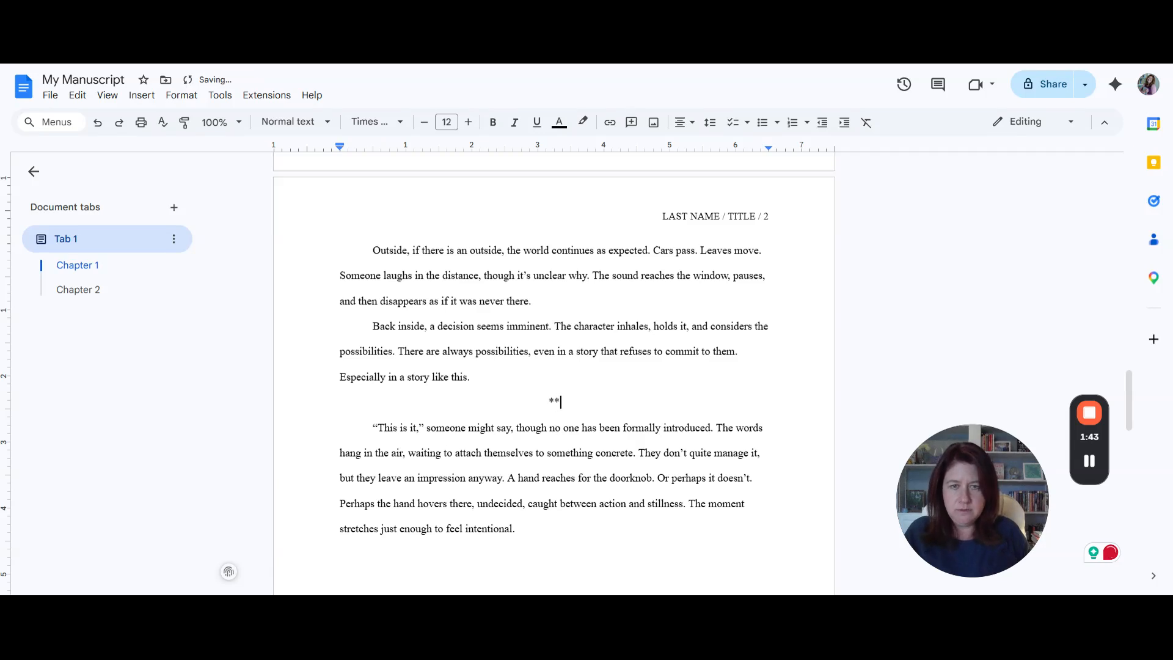
key(BackSpace)
key(BackSpace)
key(BackSpace)
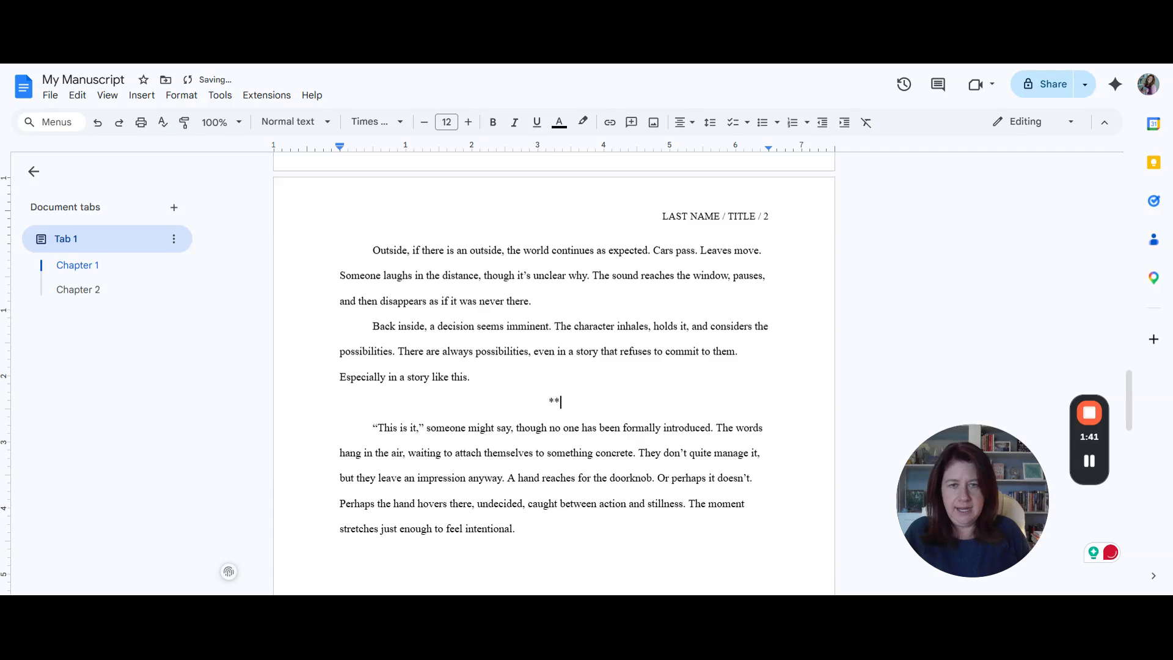
text(#)
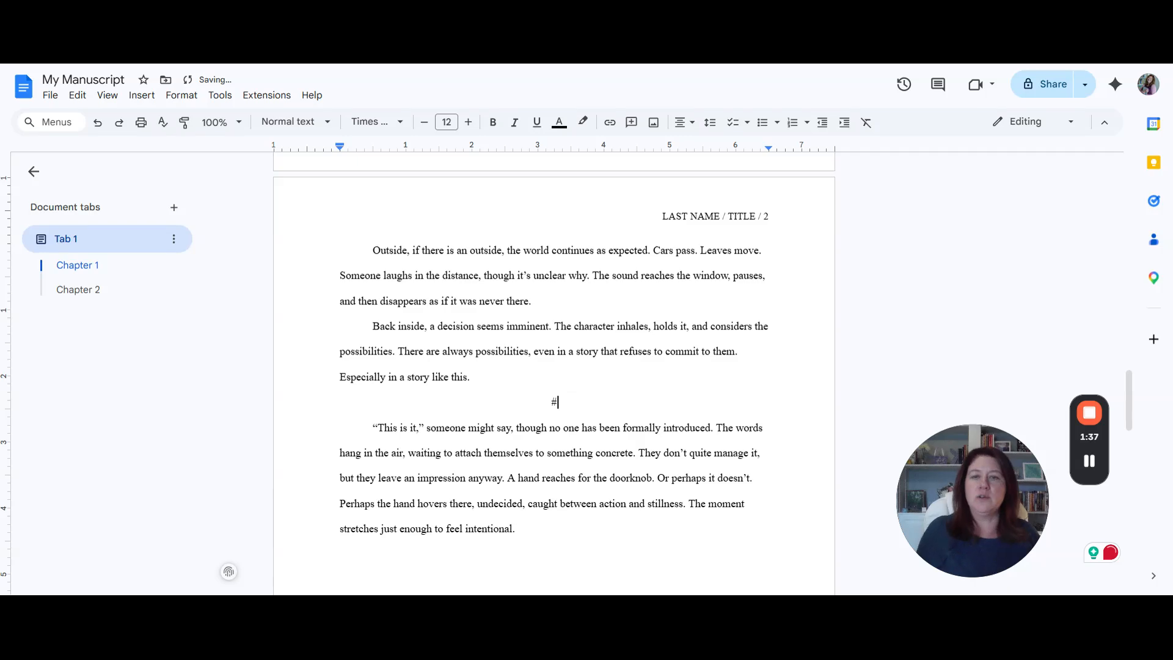
scroll(553, 366, down, 4)
scroll(553, 366, up, 1)
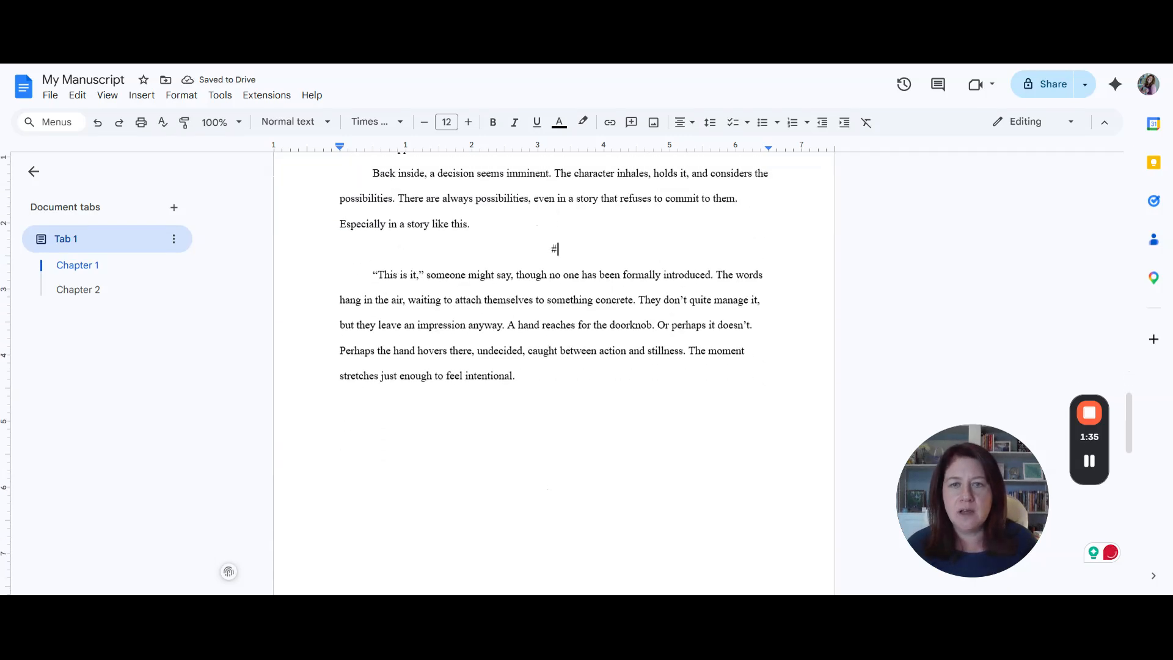
scroll(553, 367, down, 10)
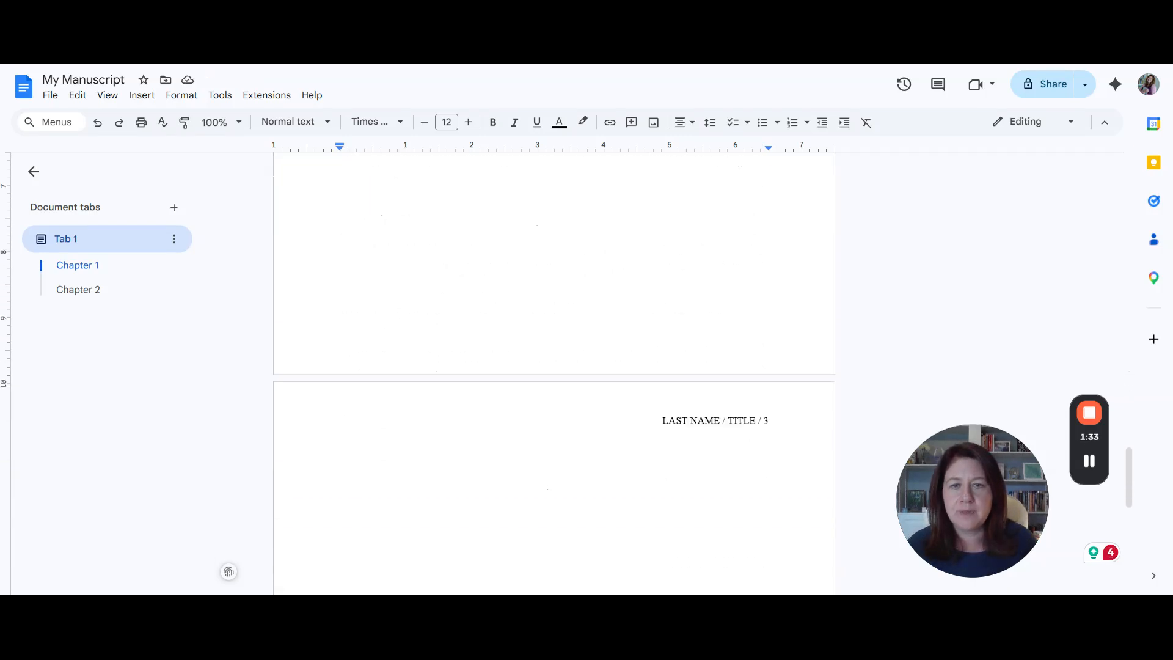
scroll(553, 367, up, 15)
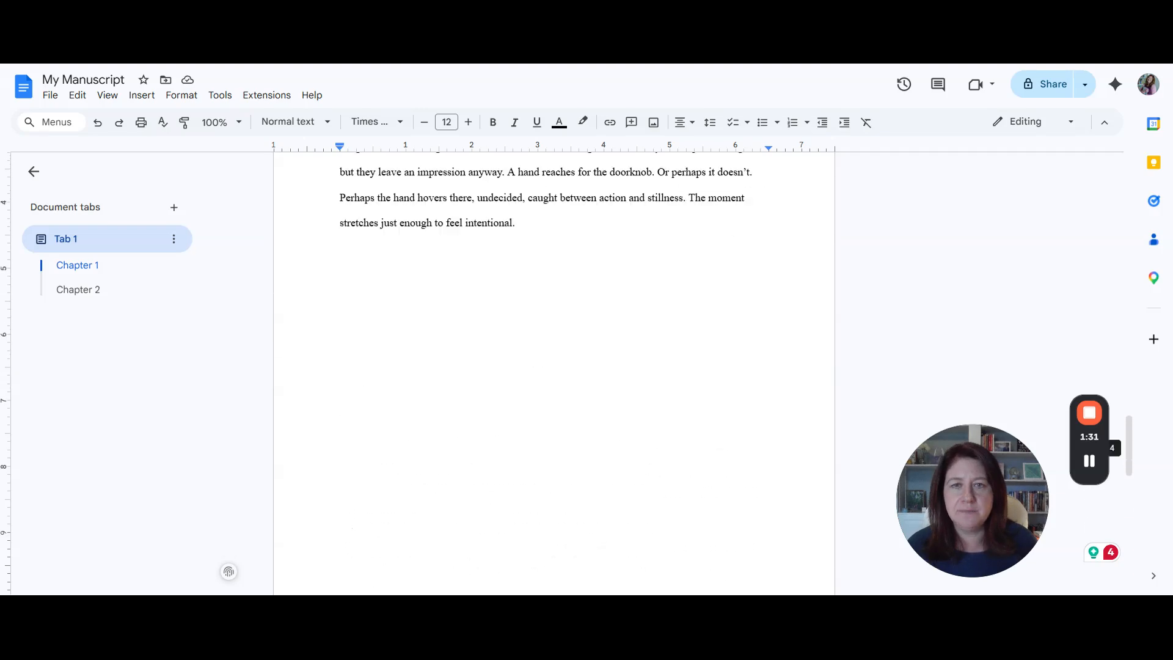
scroll(553, 367, up, 10)
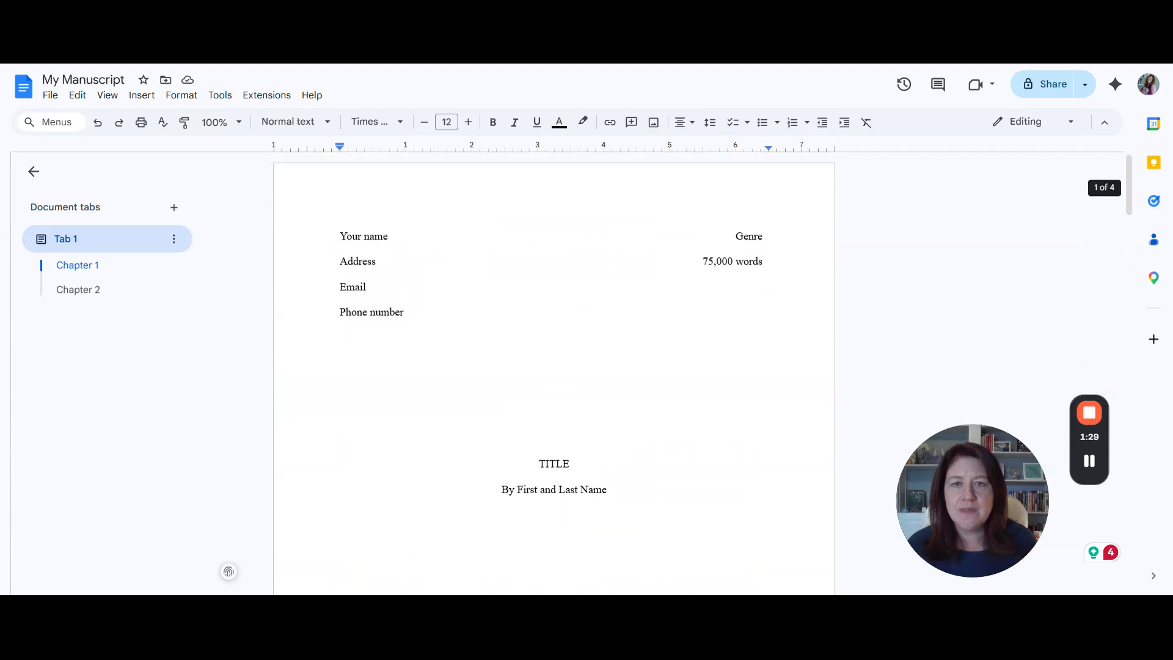